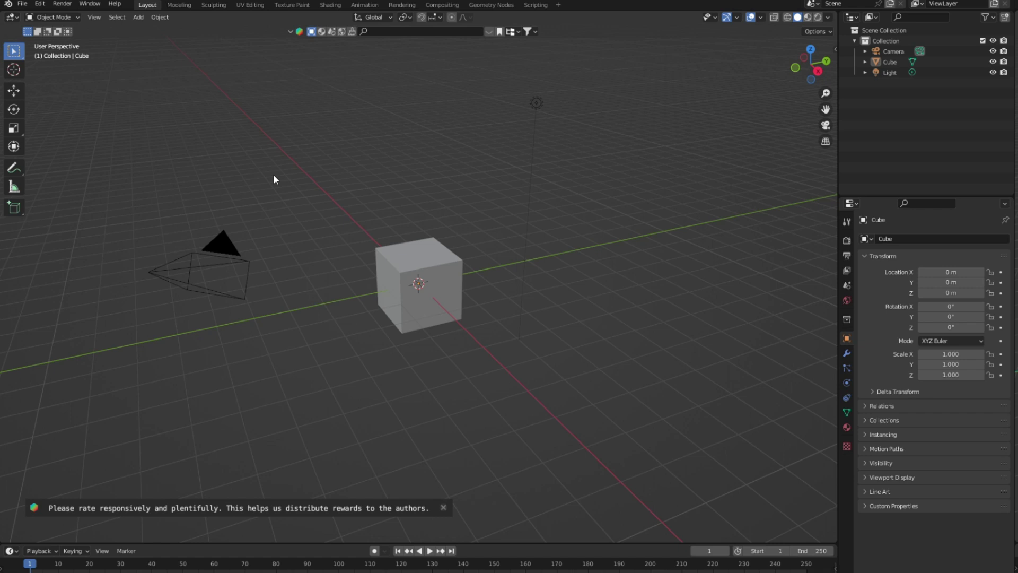
Delete the default camera, cube and light from the scene.
right_click(612, 203)
key("a")
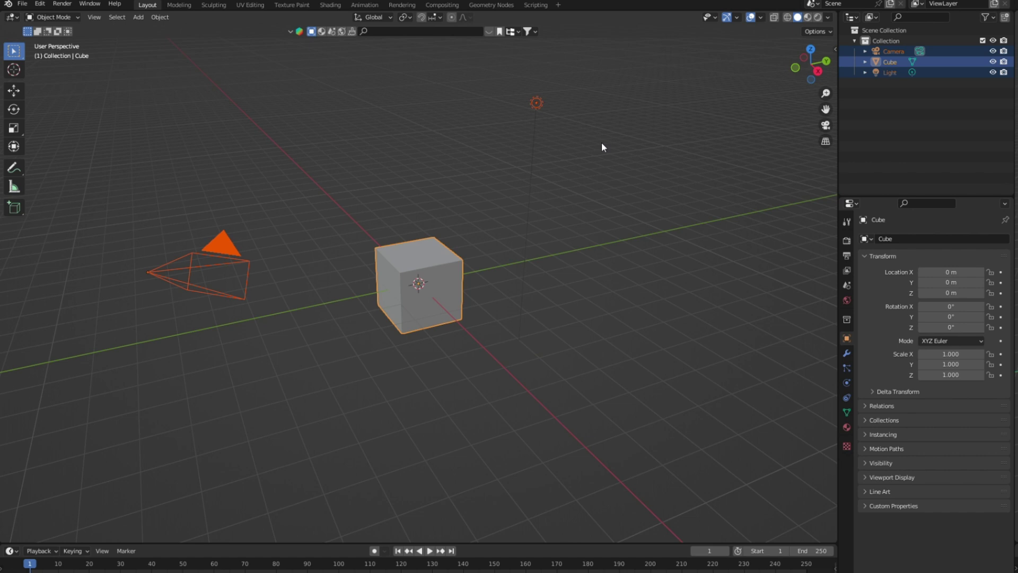
key("Delete")
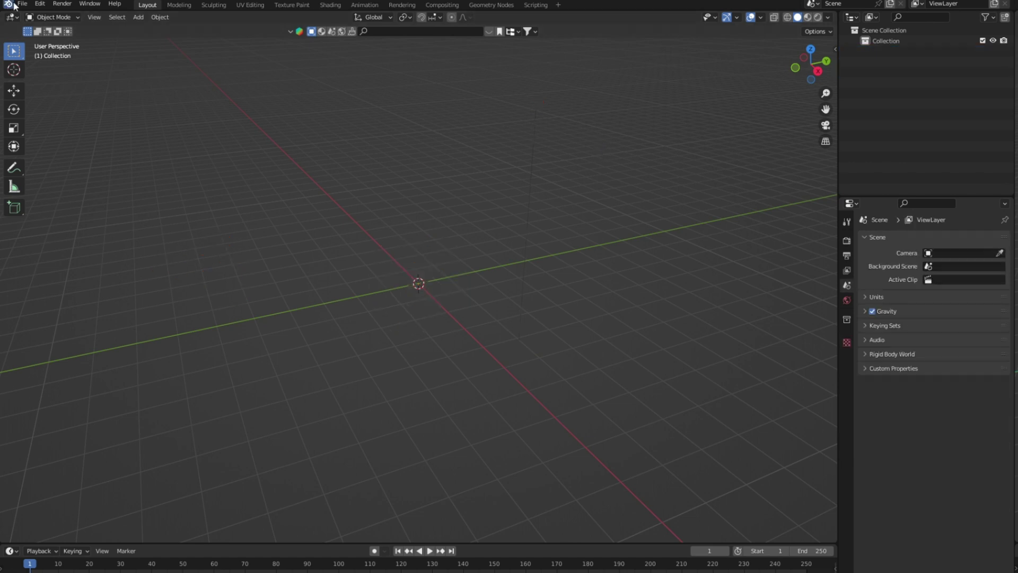
Bring the Oreo cookie model into the scene and select the cookie.
left_click(17, 5)
mouse_move(39, 146)
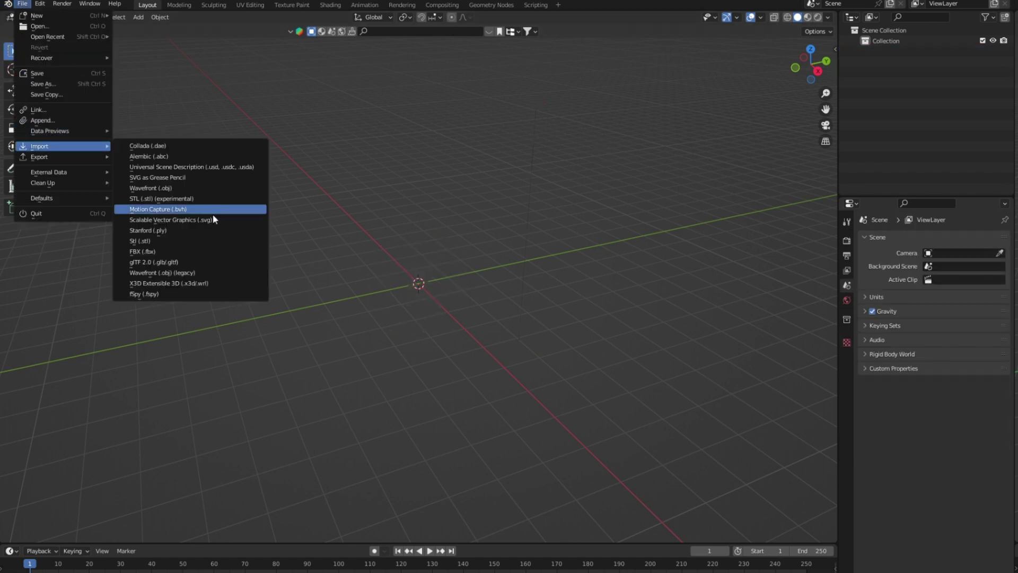
key("Escape")
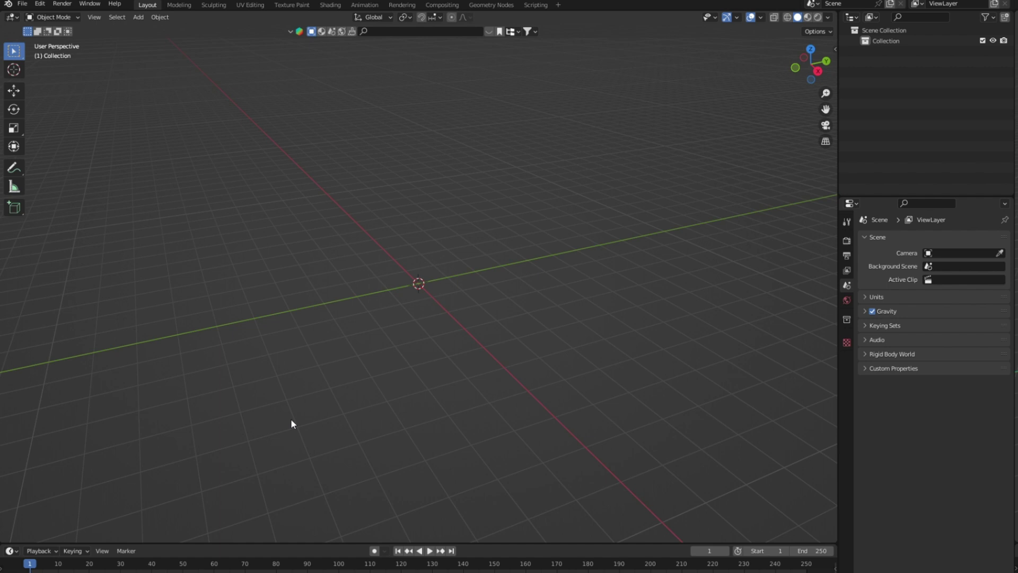
key("ctrl+v")
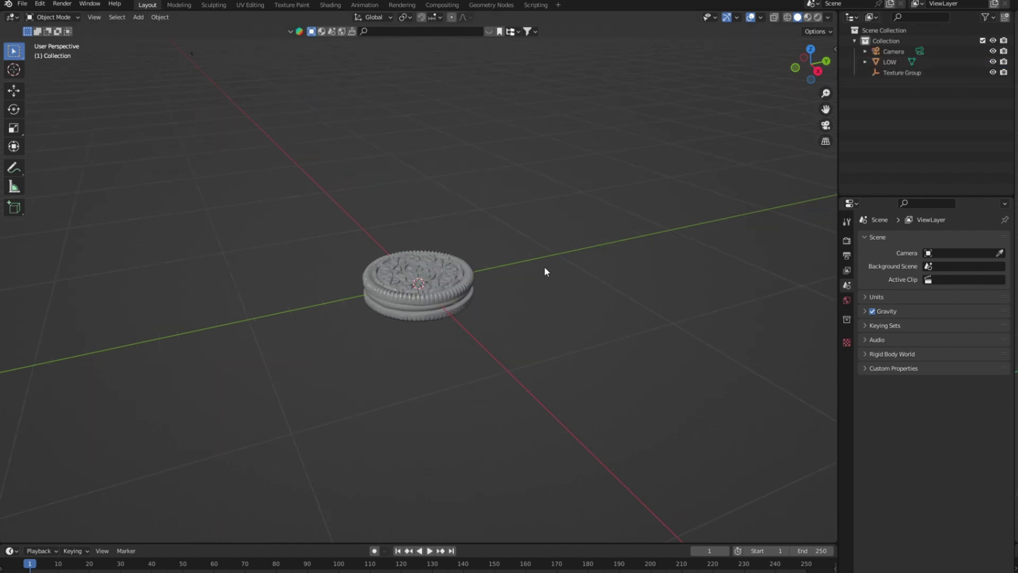
left_click(486, 289)
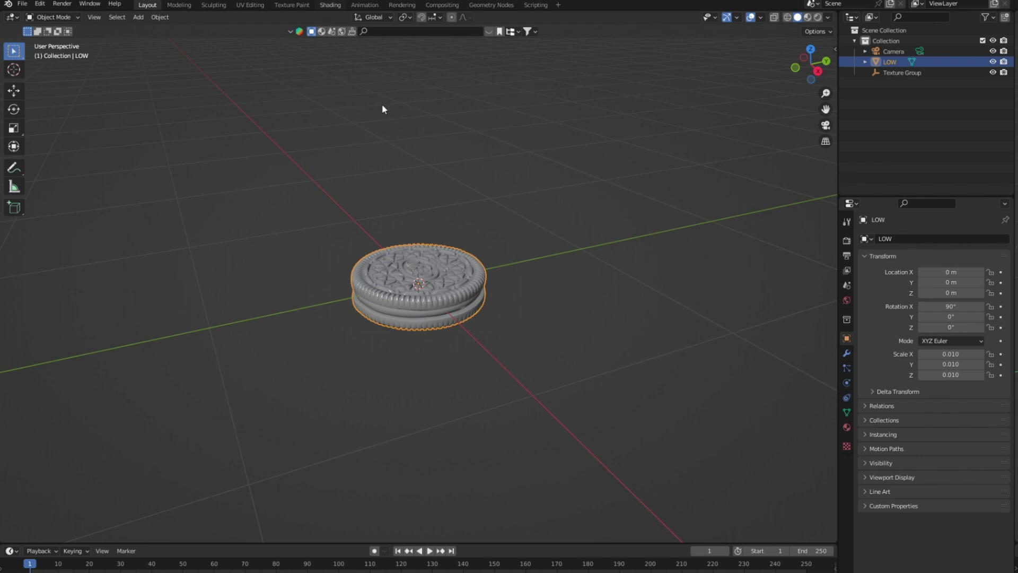
In the Shading workspace, bring the cookie's OREO-COR.jpg colour image node into view.
left_click(330, 5)
middle_click_drag(339, 397, 463, 535)
scroll(496, 461, "up", 2)
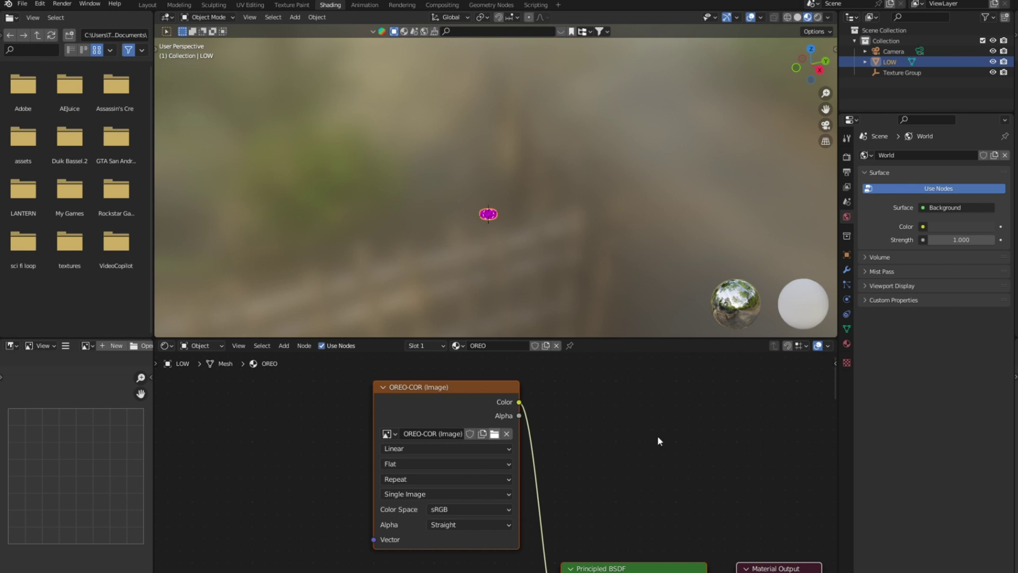
scroll(556, 317, "up", 3)
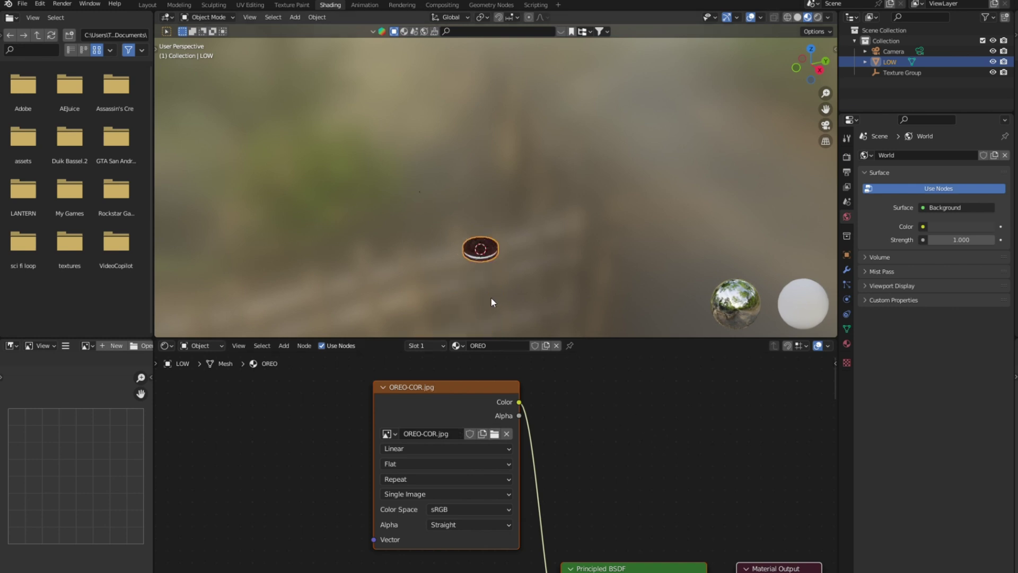
key("KP_Decimal")
Reload the OREO_N.jpg image into the normal-map texture node.
middle_click_drag(552, 427, 528, 476)
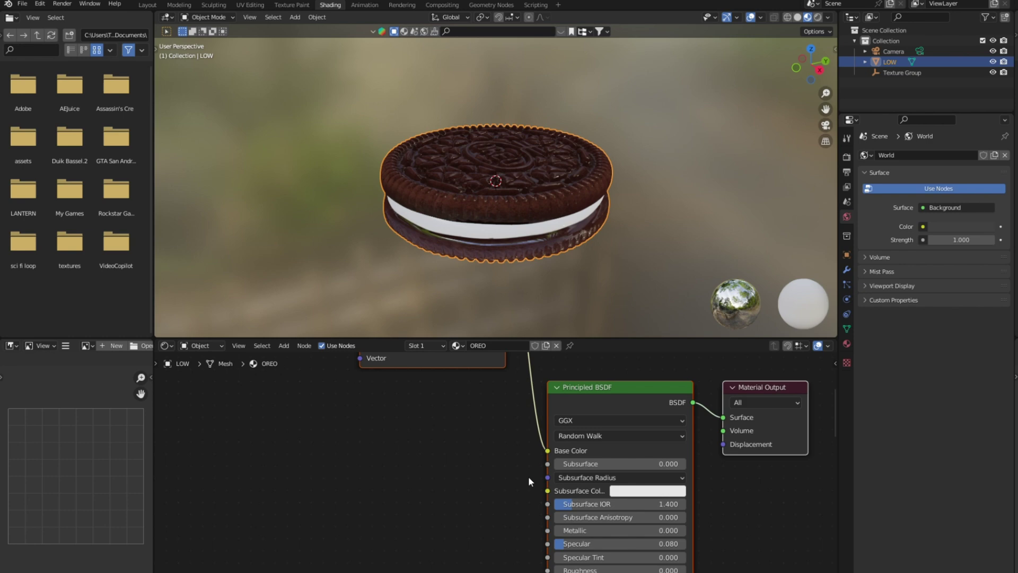
scroll(528, 476, "down", 2)
middle_click_drag(502, 518, 467, 489)
scroll(466, 489, "up", 2)
scroll(523, 477, "up", 2)
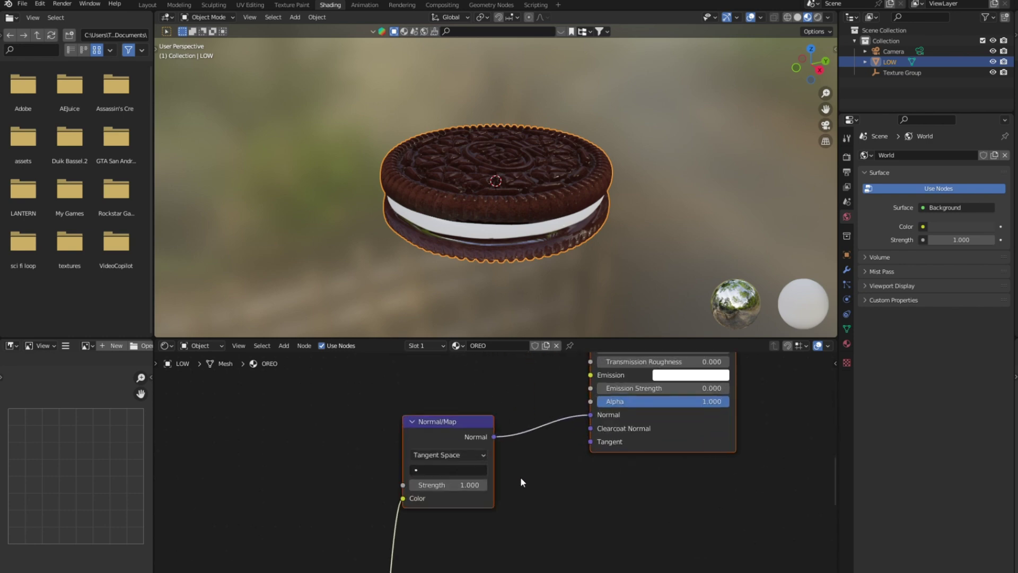
scroll(594, 570, "up", 3)
middle_click_drag(533, 551, 601, 386)
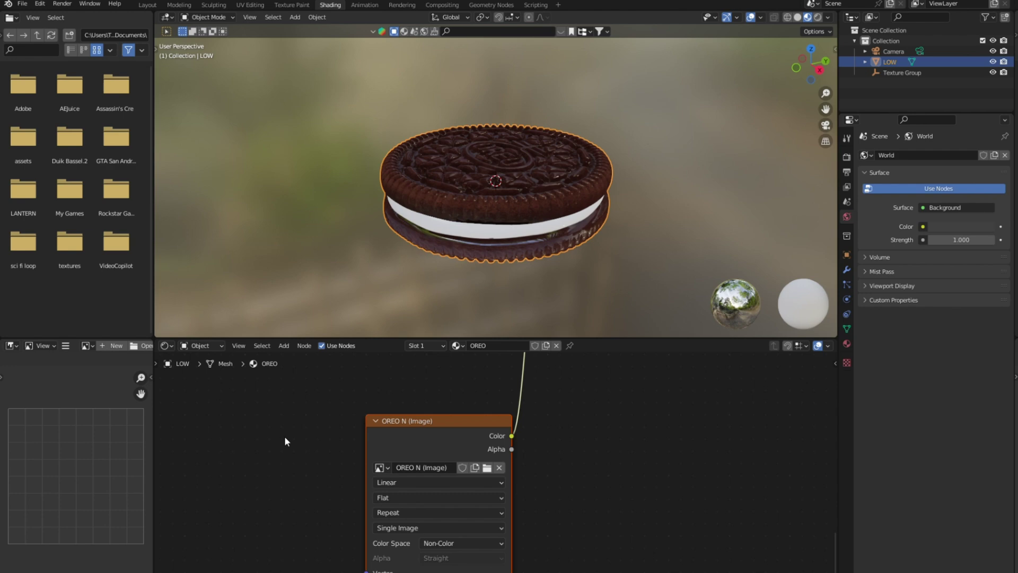
key("ctrl+z")
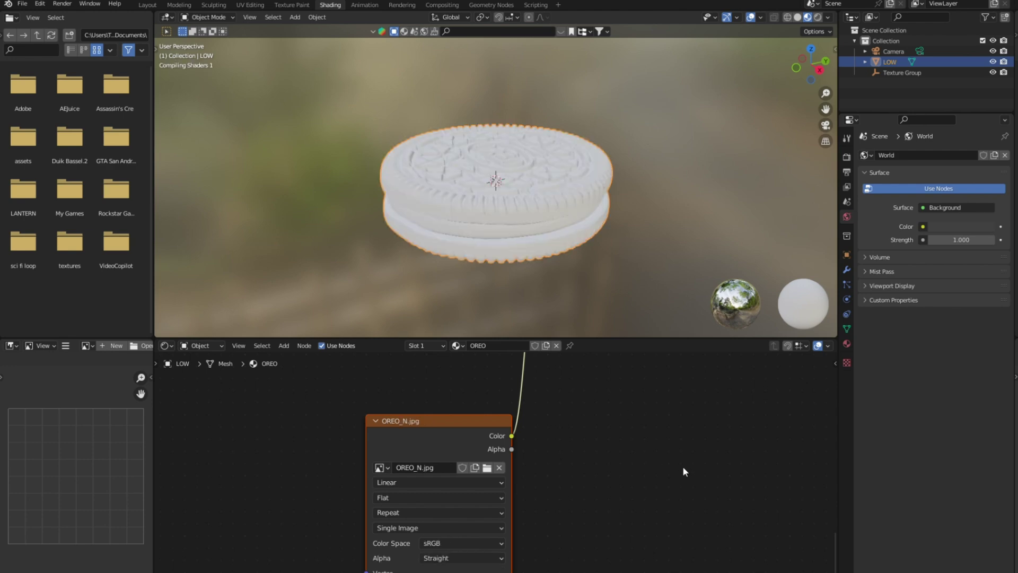
Add a cube at the origin in right-side view, with the scene shown as wireframe.
left_click(148, 5)
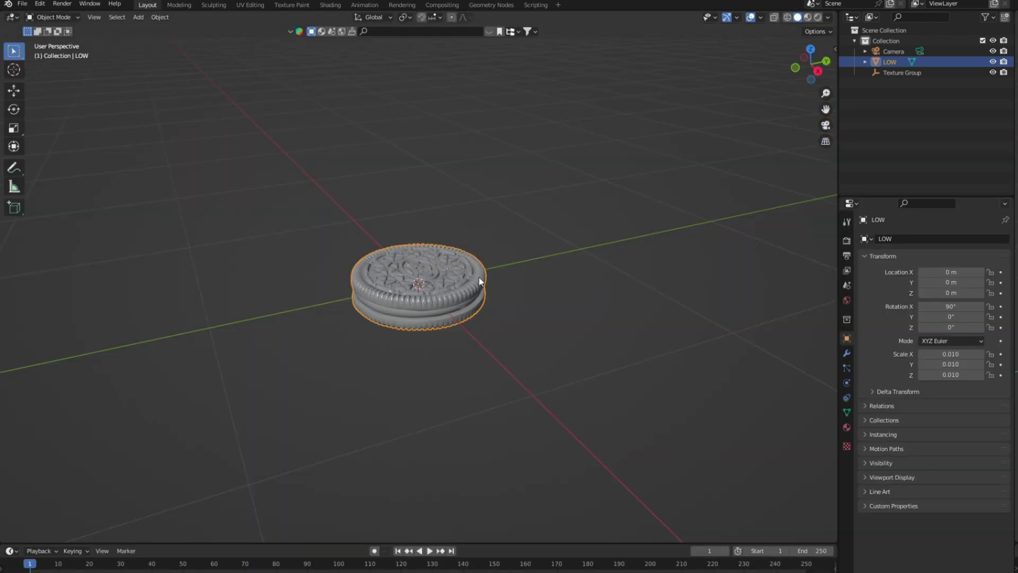
left_click(497, 310)
key("KP_3")
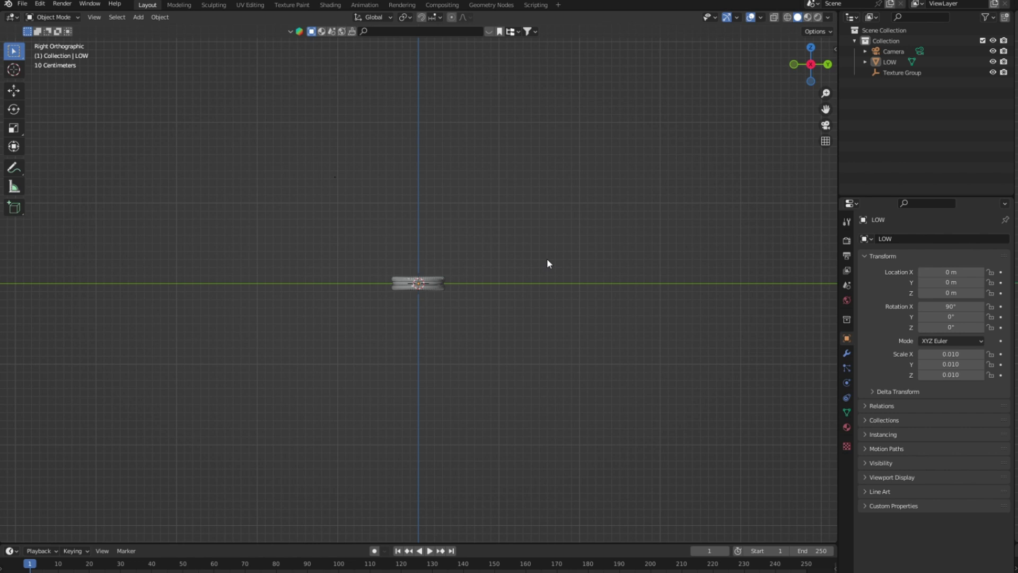
key("shift+a")
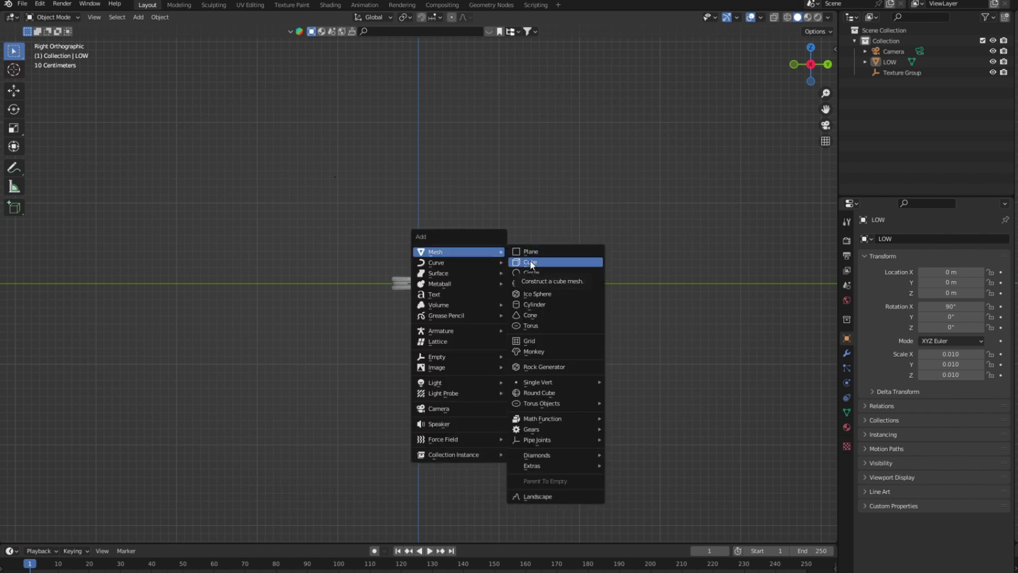
left_click(532, 263)
left_click(789, 18)
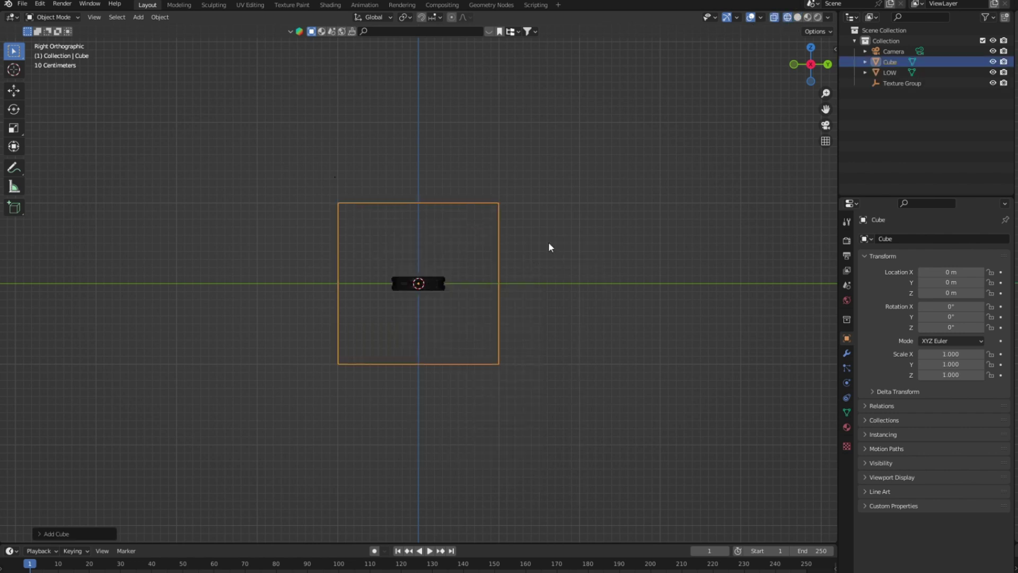
Scale the cube to double size, then stretch it along X around the cookie.
key("s")
key("2")
key("Return")
middle_click_drag(566, 265, 494, 281)
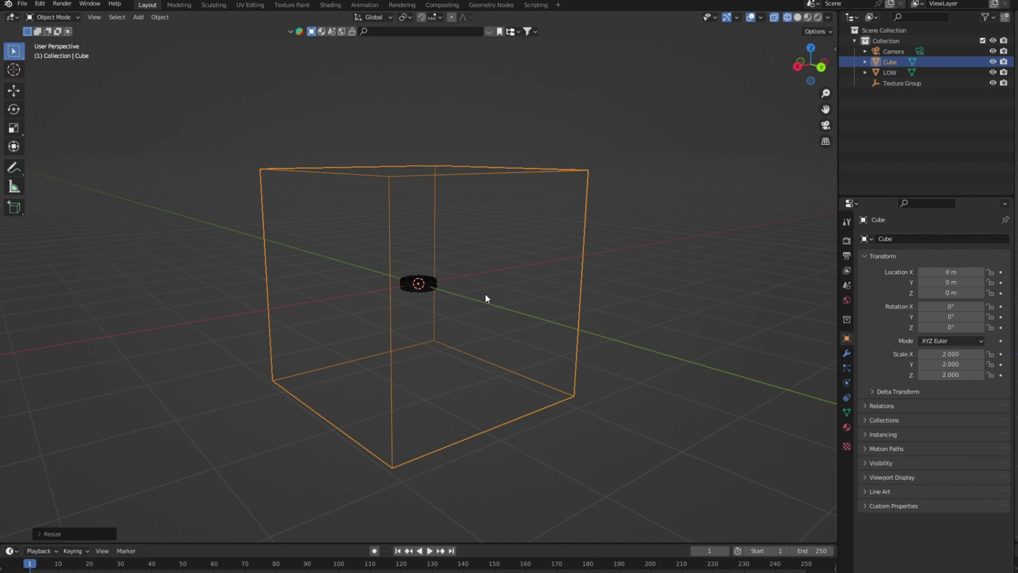
key("s")
key("x")
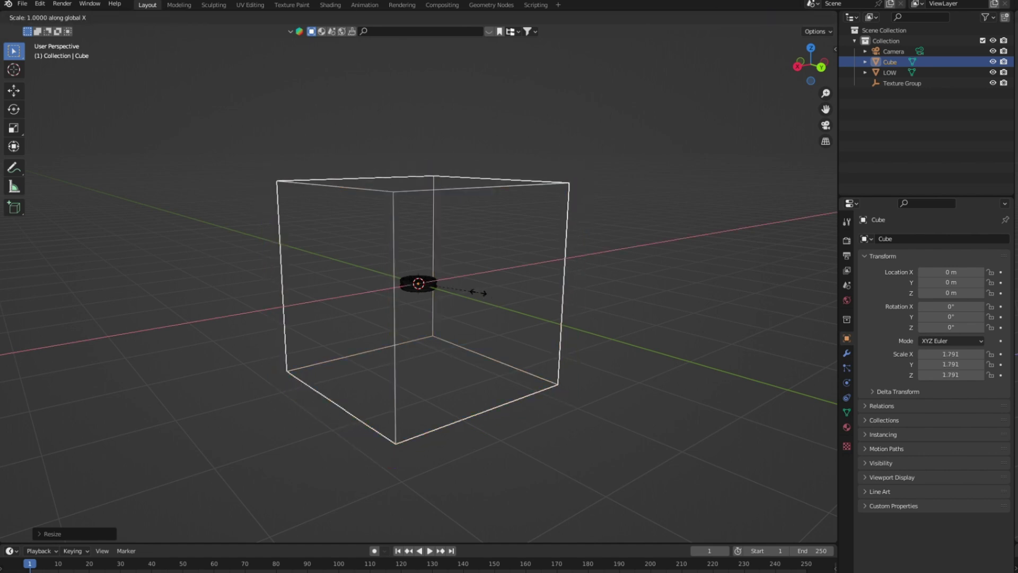
Apply all transforms to the LOW cookie and set its origin to geometry.
key("ctrl+a")
left_click(462, 344)
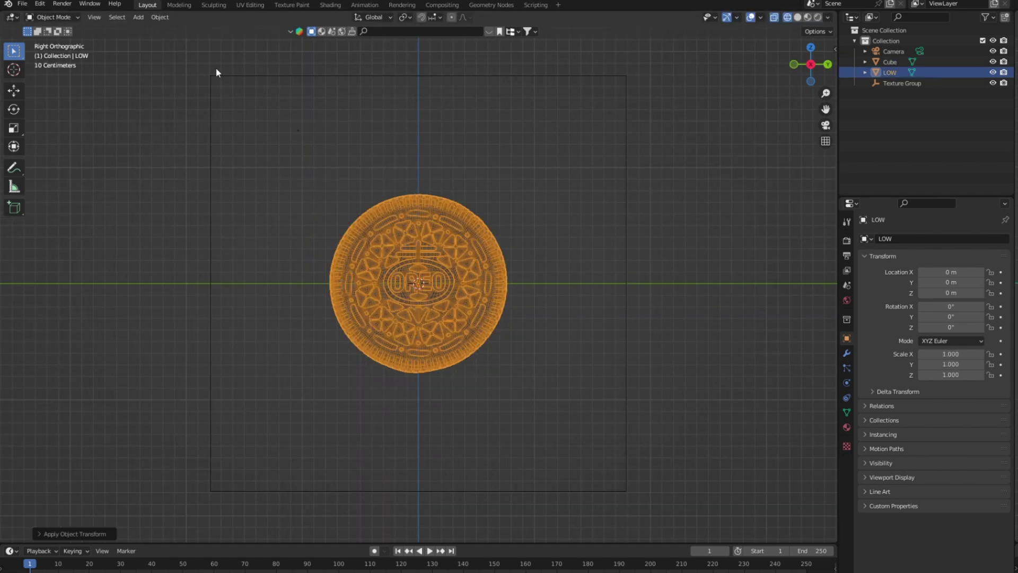
left_click(169, 23)
mouse_move(177, 40)
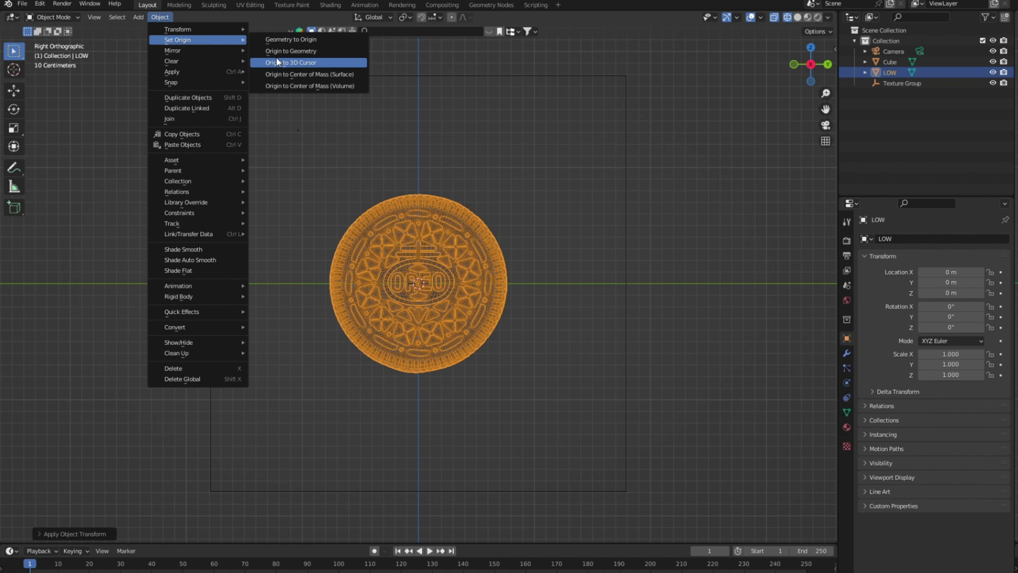
left_click(284, 55)
Select the enclosing cube and return to the right-side view.
left_click(625, 304)
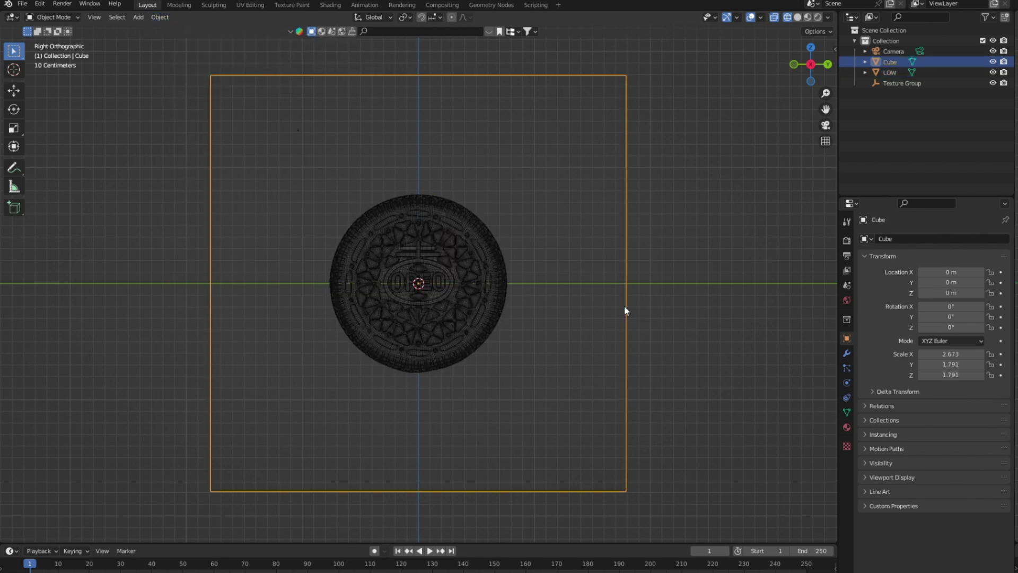
middle_click_drag(795, 372, 578, 361)
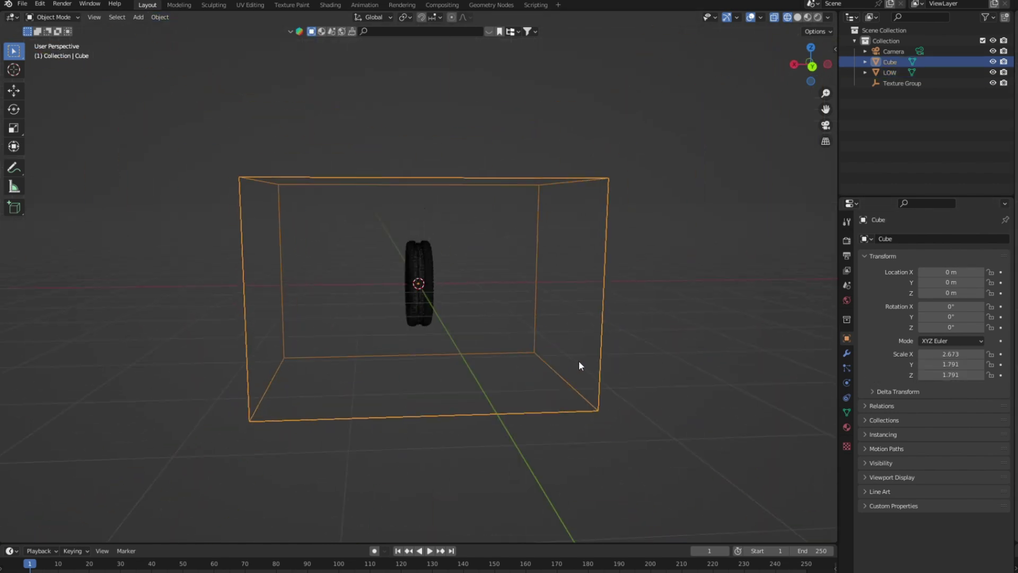
key("KP_3")
scroll(476, 301, "up", 2)
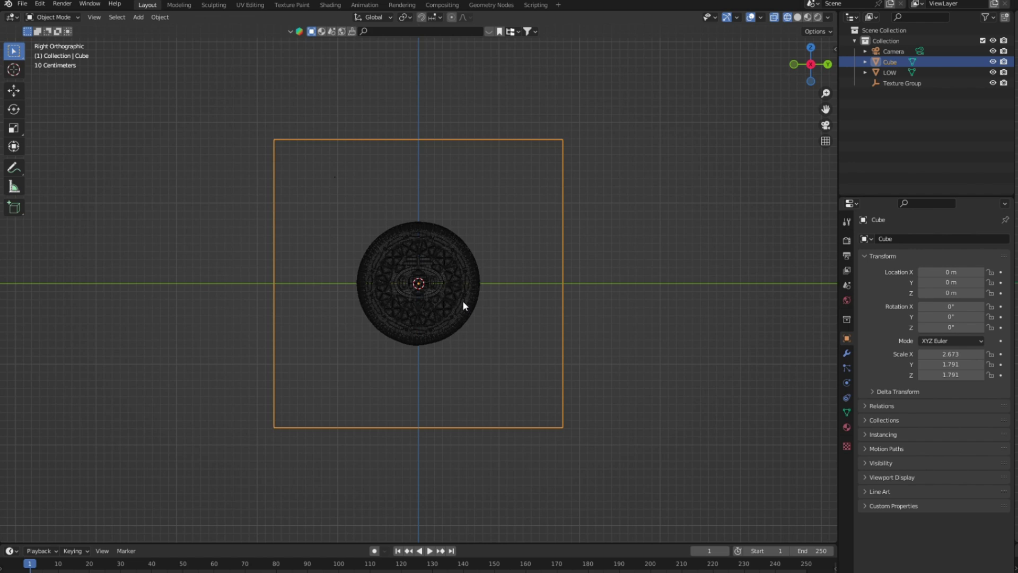
key("shift+a")
Add a small plane at the cookie's centre and rotate it 90 degrees about Y.
left_click(497, 258)
key("s")
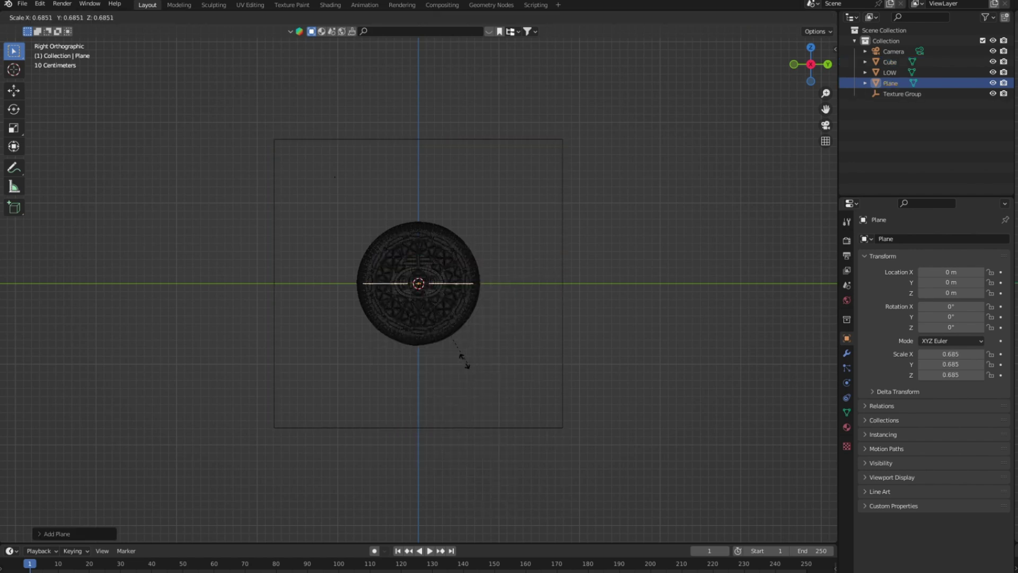
left_click(443, 330)
type("ry")
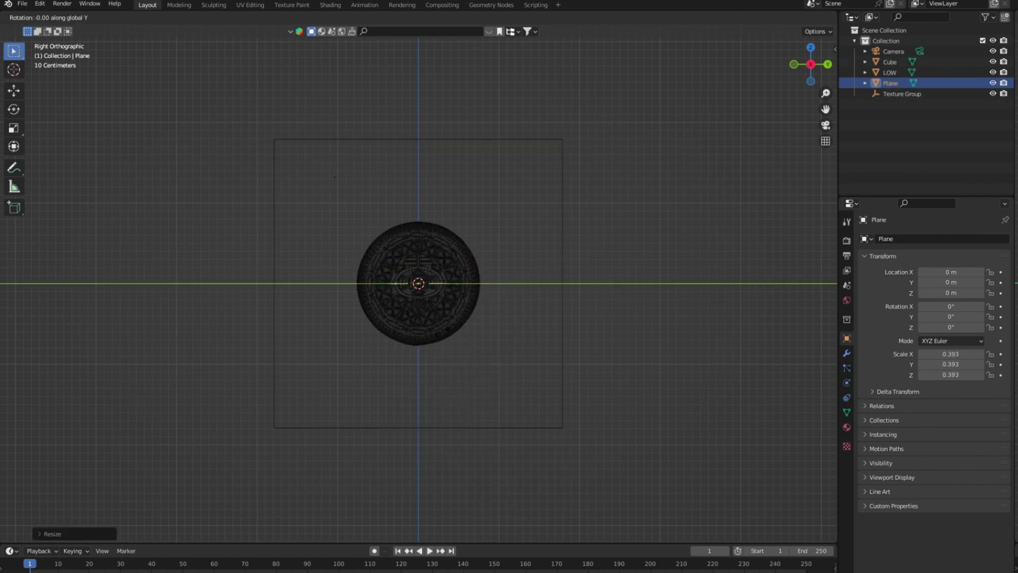
type("90")
key("Return")
Move the plane along X to sit beside the cookie.
middle_click_drag(517, 355, 428, 367)
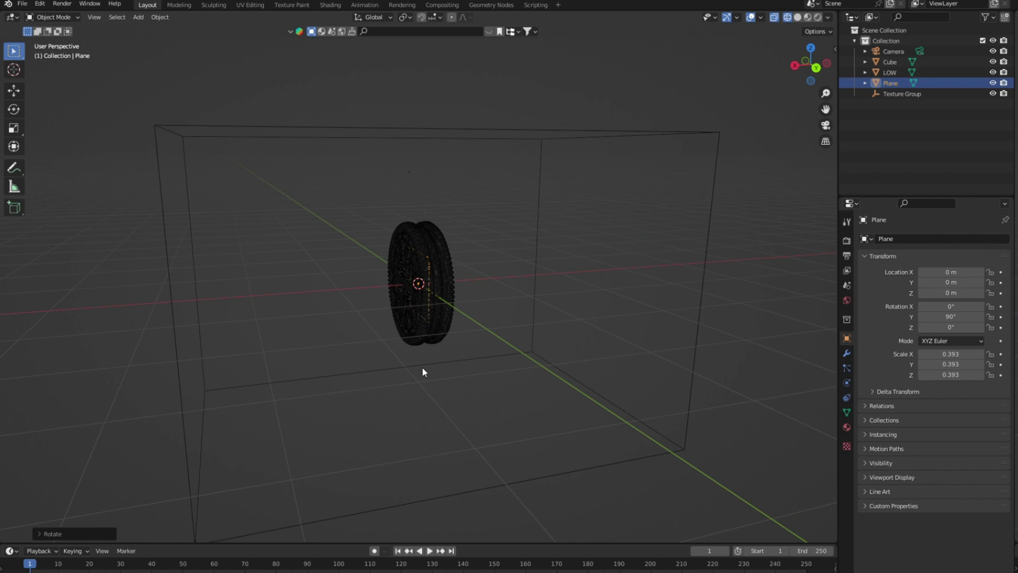
key("g")
key("x")
left_click(562, 359)
Orbit the view to face the cookie and select the LOW cookie object.
key("KP_3")
middle_click_drag(767, 358, 593, 382)
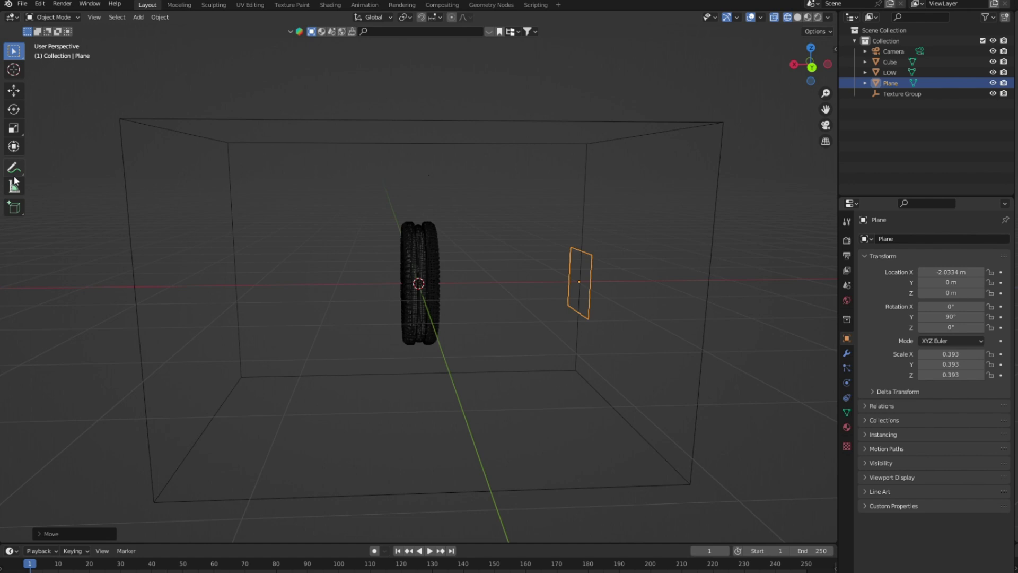
mouse_move(358, 377)
middle_mouse_down()
mouse_move(487, 373)
mouse_move(415, 388)
middle_mouse_up()
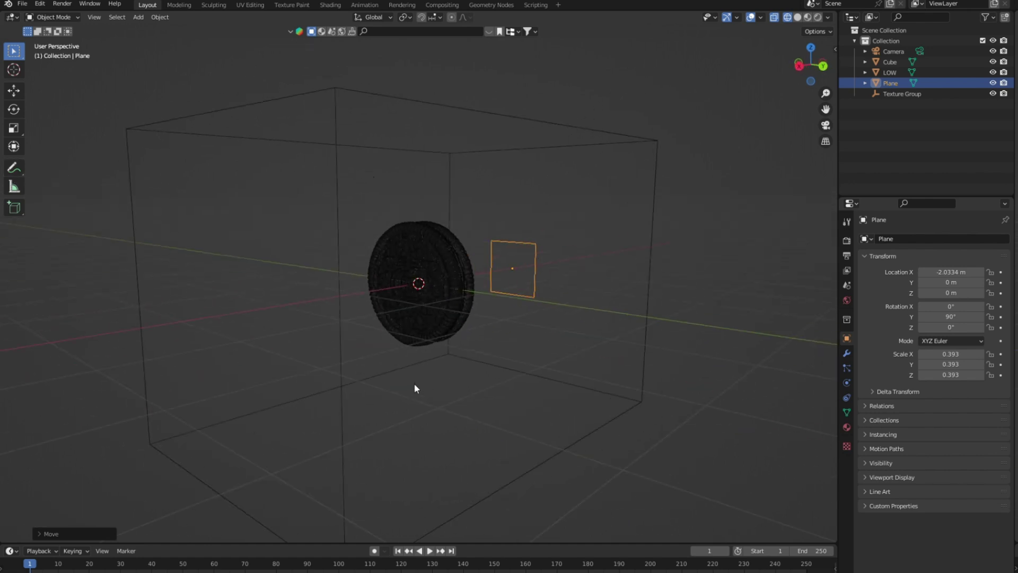
left_click(427, 309)
Make the large Cube a liquid fluid domain with resolution divisions 65.
left_click(648, 294)
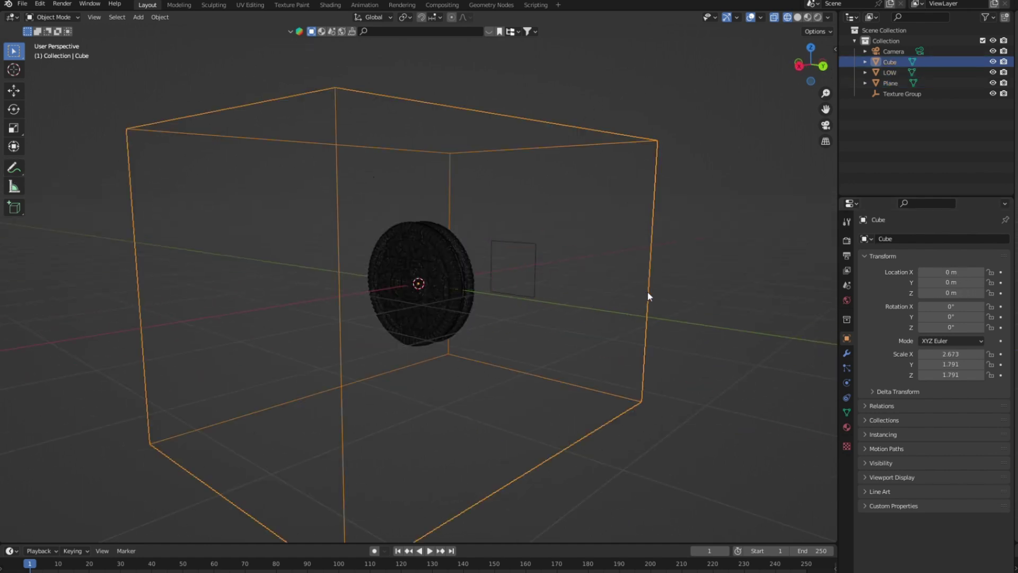
left_click(845, 379)
left_click(966, 250)
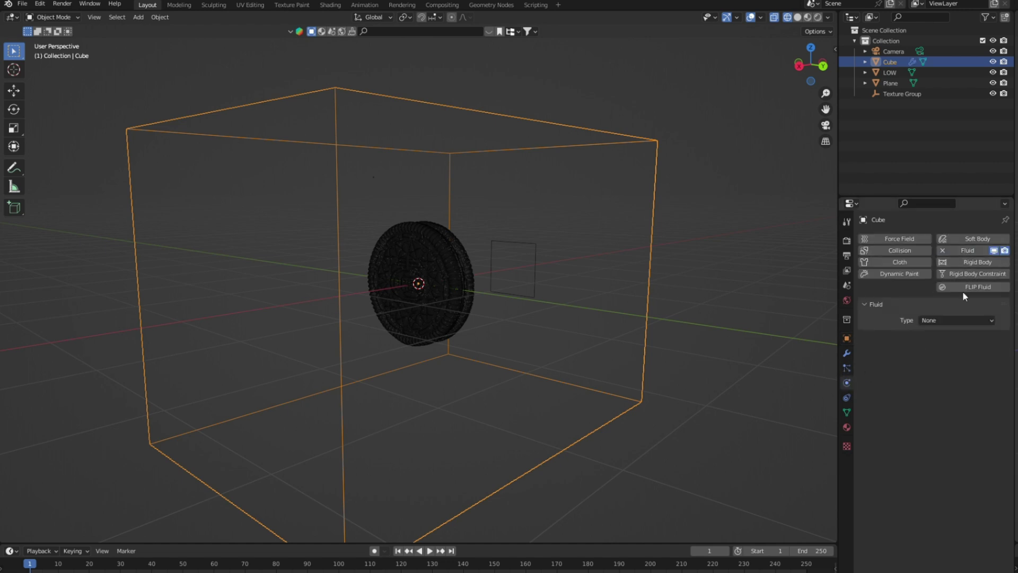
left_click(956, 319)
left_click(932, 349)
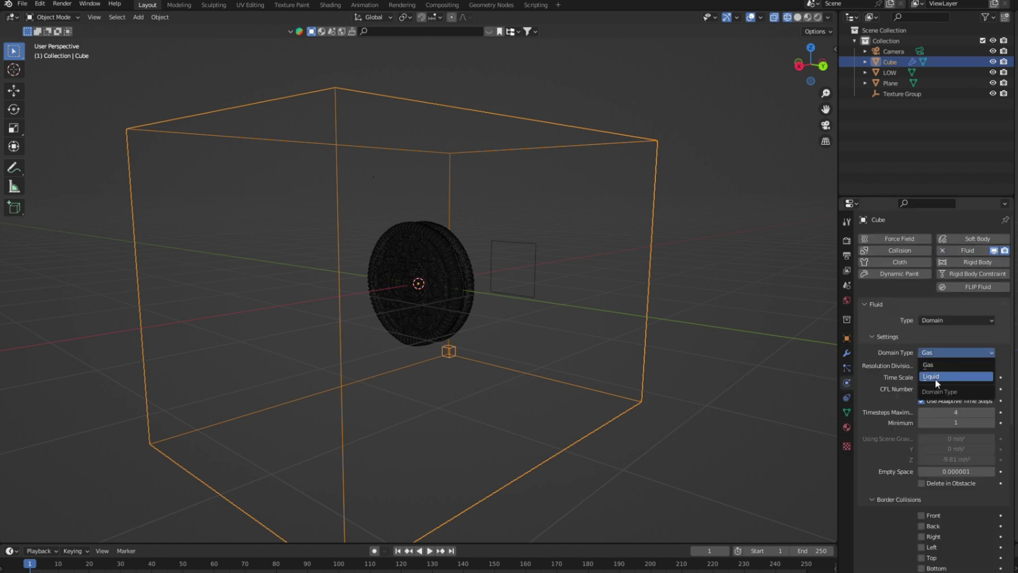
left_click(935, 378)
left_click(963, 366)
type("65")
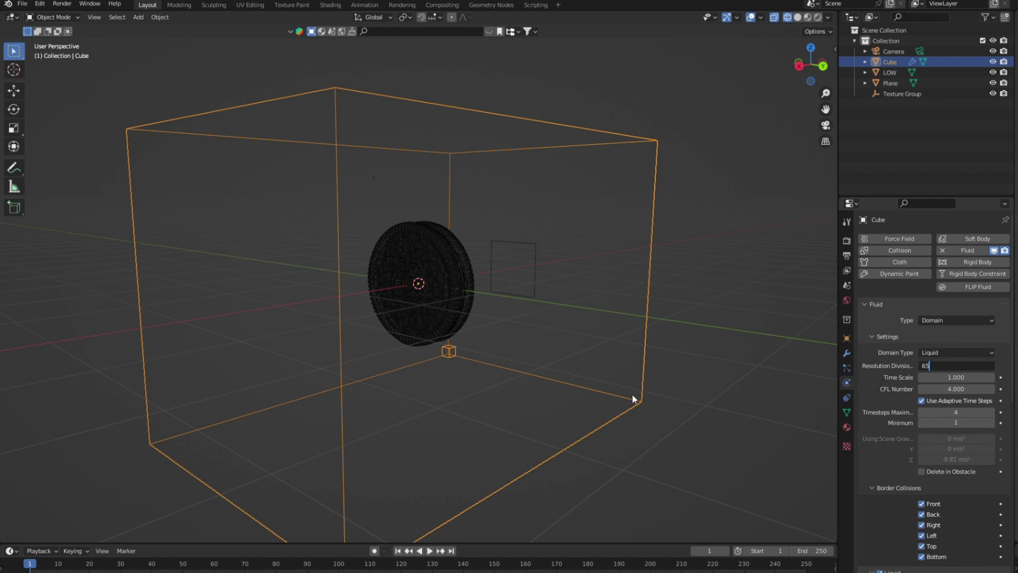
key("Return")
Set the domain's Field Weights gravity to 0.
scroll(988, 456, "down", 5)
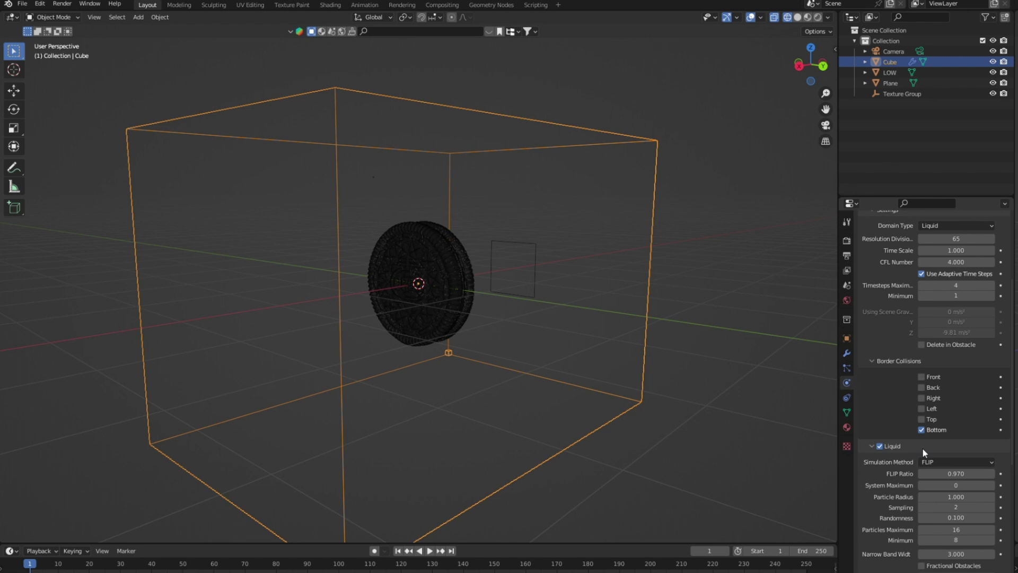
scroll(921, 448, "down", 6)
scroll(913, 501, "down", 4)
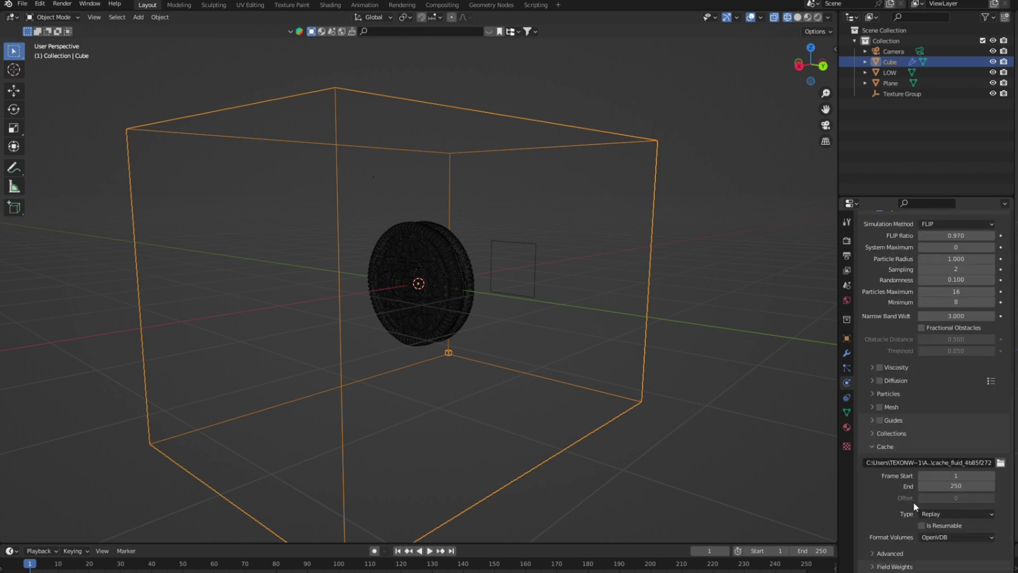
left_click(881, 568)
scroll(884, 568, "down", 6)
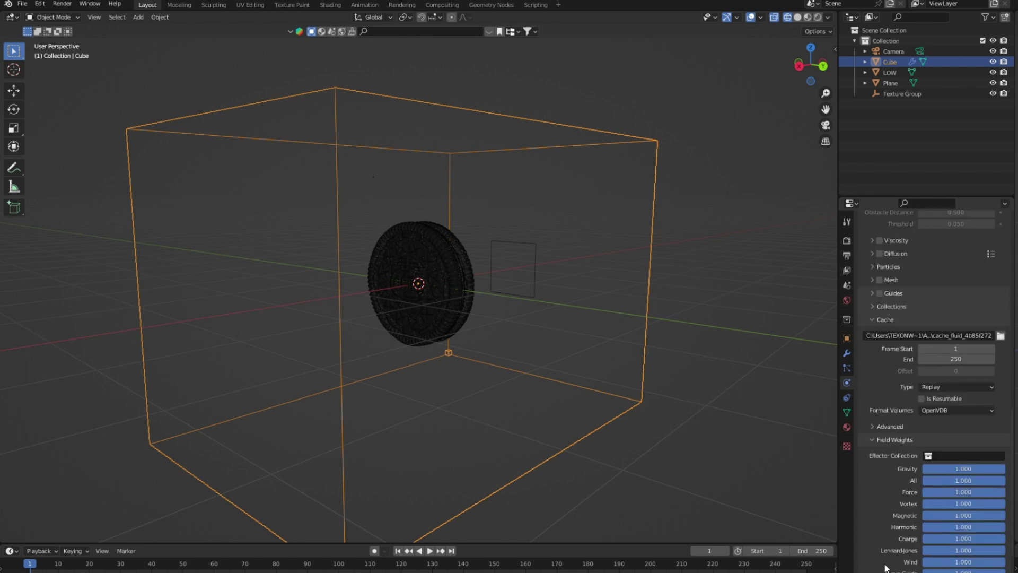
left_click_drag(963, 469, 923, 469)
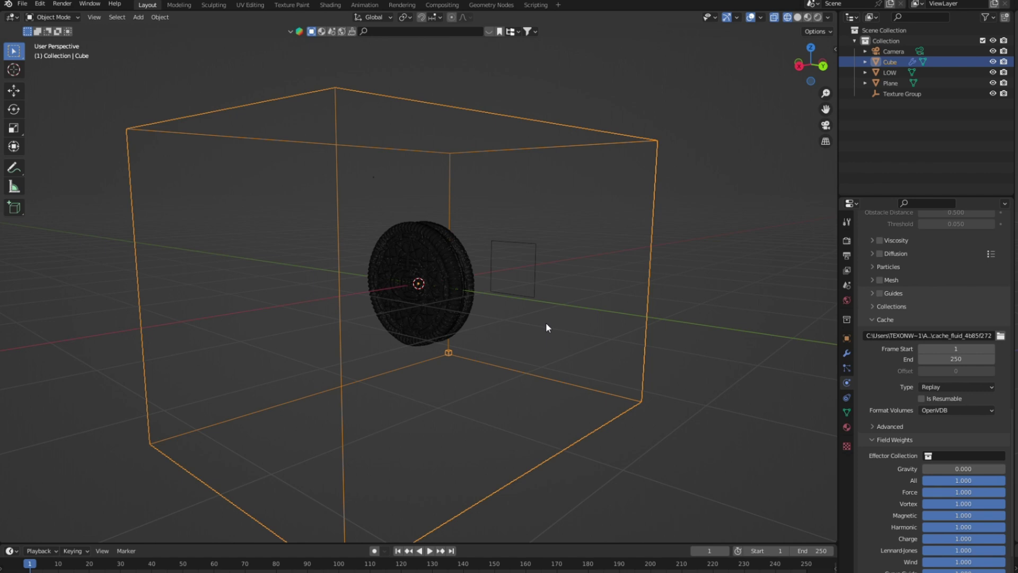
left_click(534, 275)
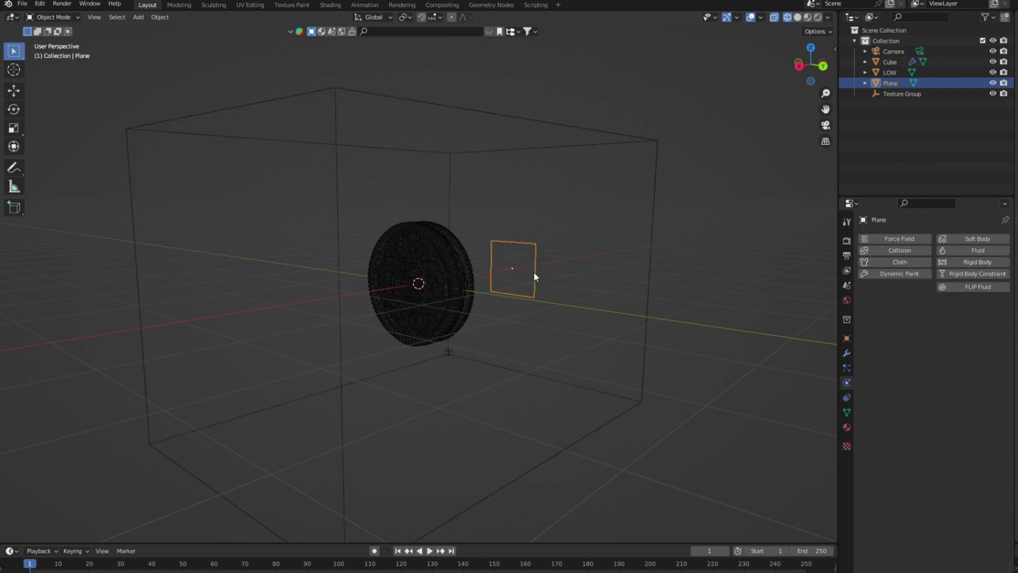
Make the plane a liquid fluid flow with surface emission 4.
left_click(967, 250)
left_click(953, 319)
left_click(945, 358)
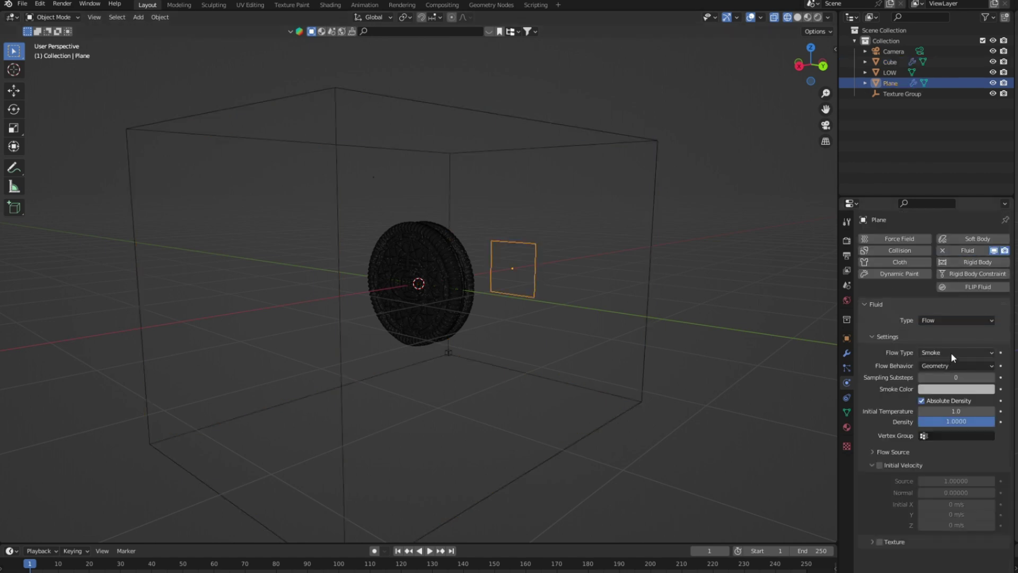
left_click(943, 395)
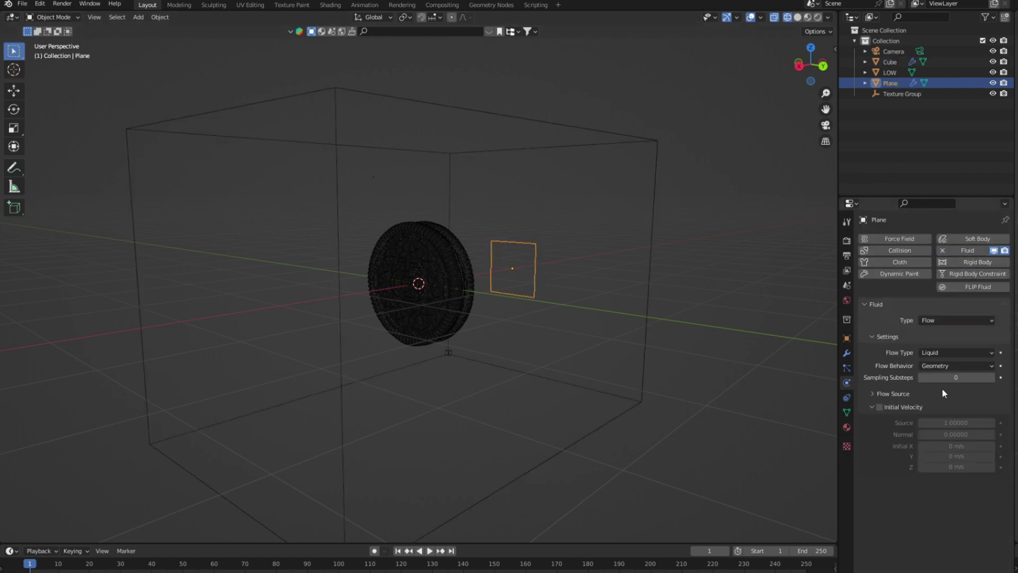
left_click(876, 395)
left_click(946, 434)
type("4")
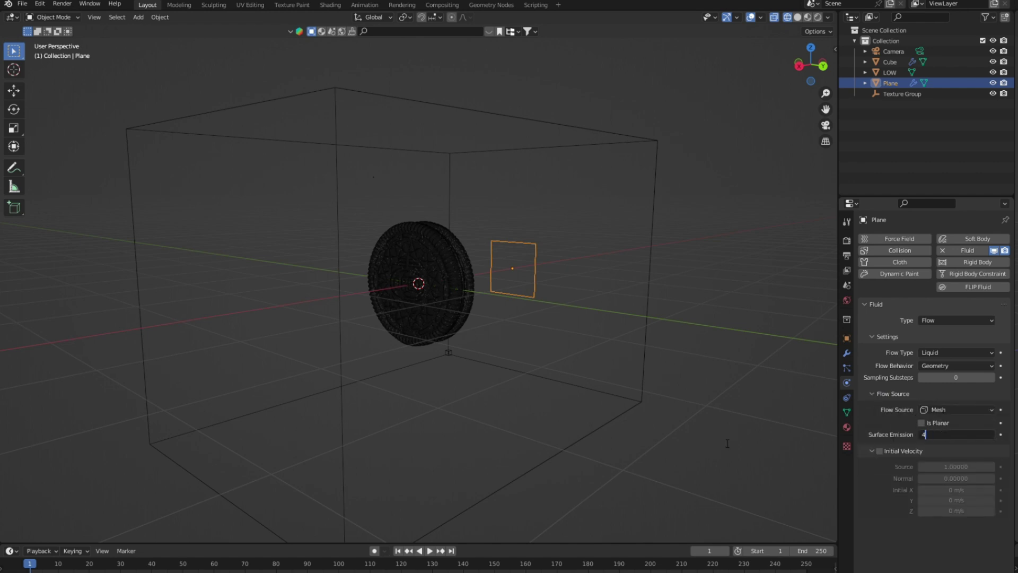
key("Return")
Enable initial velocity on the emitter with an initial X velocity of 6 m/s.
middle_click_drag(576, 433, 459, 498)
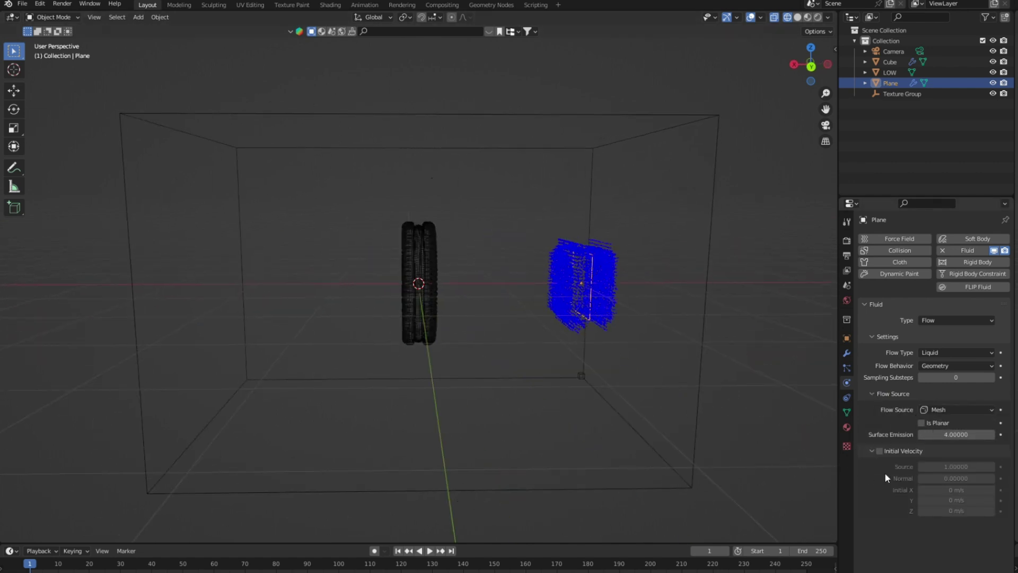
left_click(880, 451)
middle_click_drag(576, 419, 549, 407)
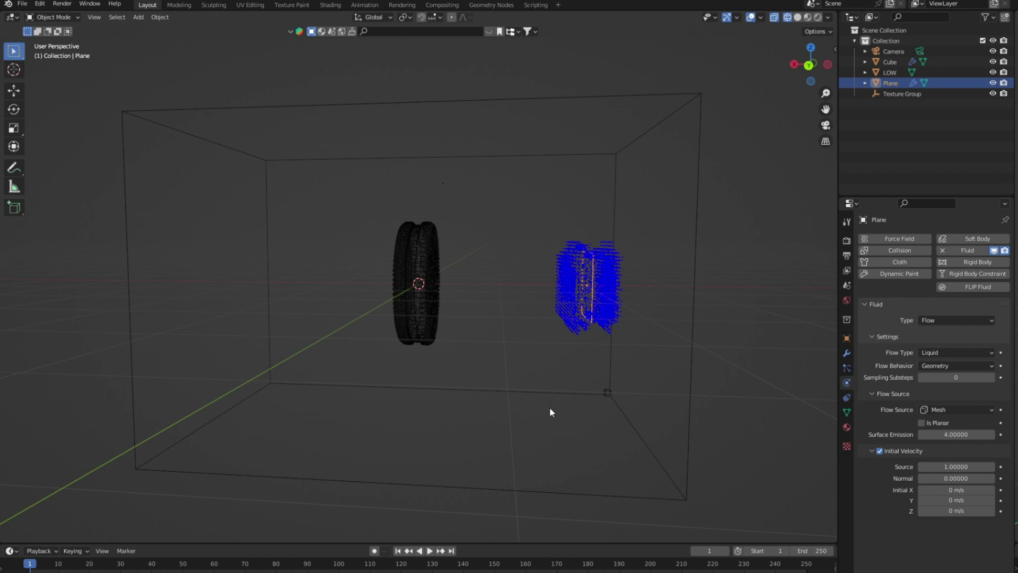
left_click(949, 490)
type("6")
key("Return")
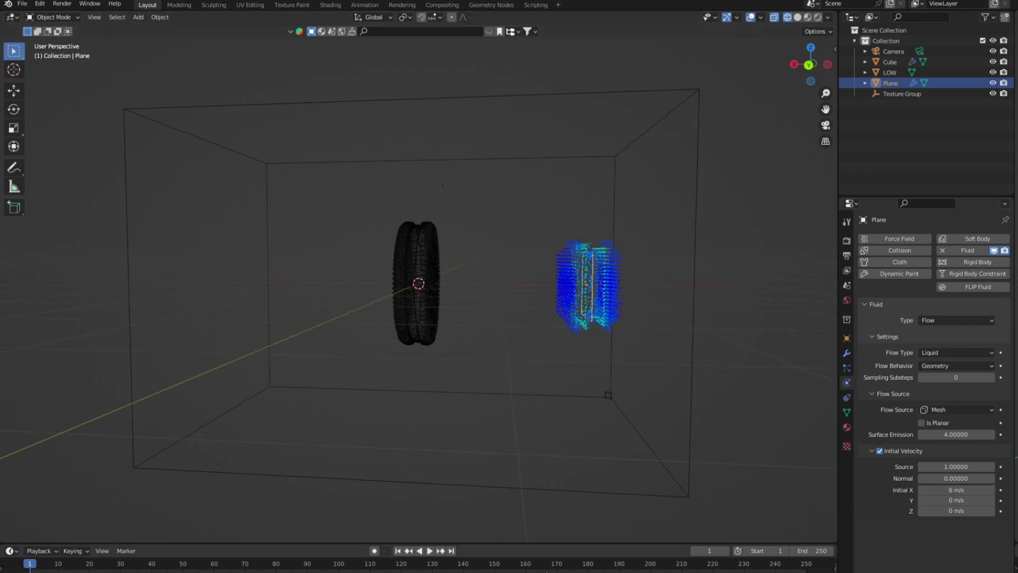
Make the LOW cookie a fluid effector with surface thickness 1, then play the simulation.
left_click(419, 335)
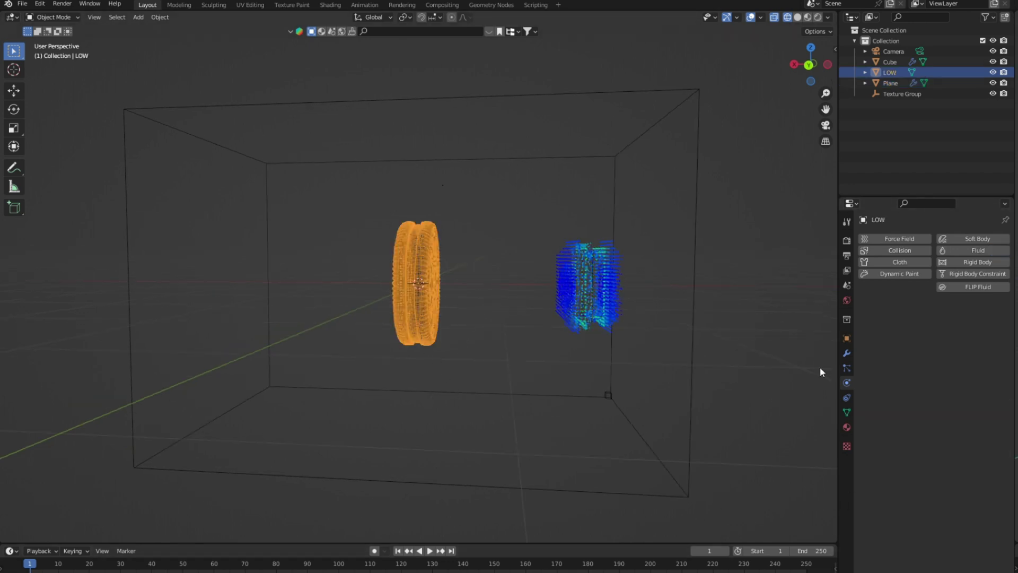
left_click(968, 250)
left_click(963, 320)
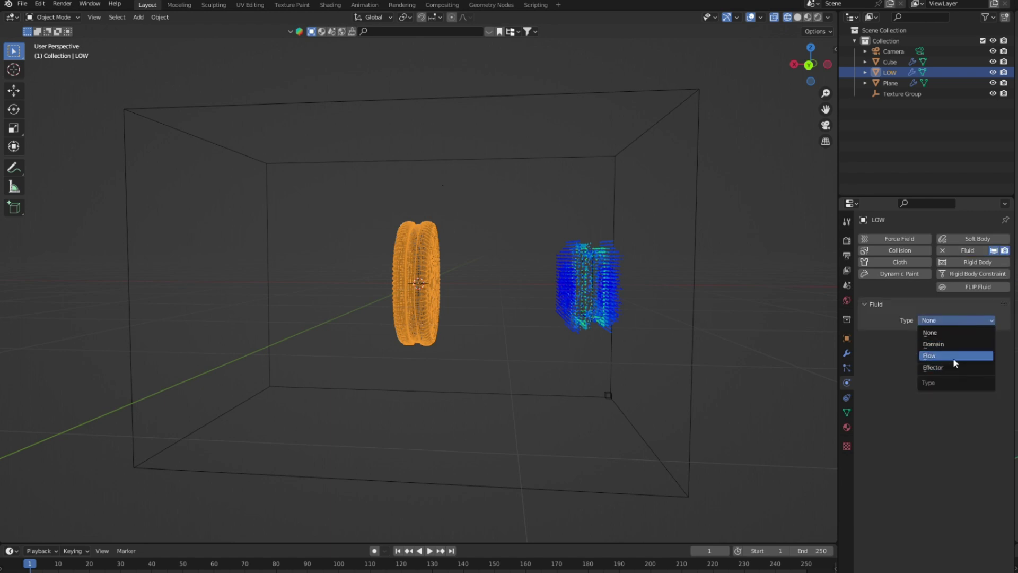
left_click(953, 357)
left_click(941, 321)
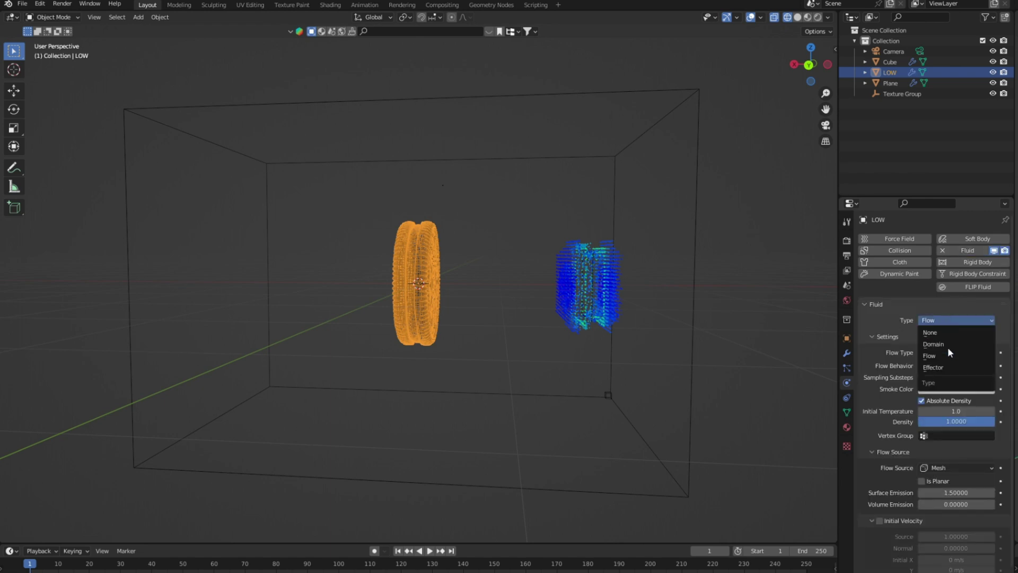
left_click(949, 365)
left_click(958, 380)
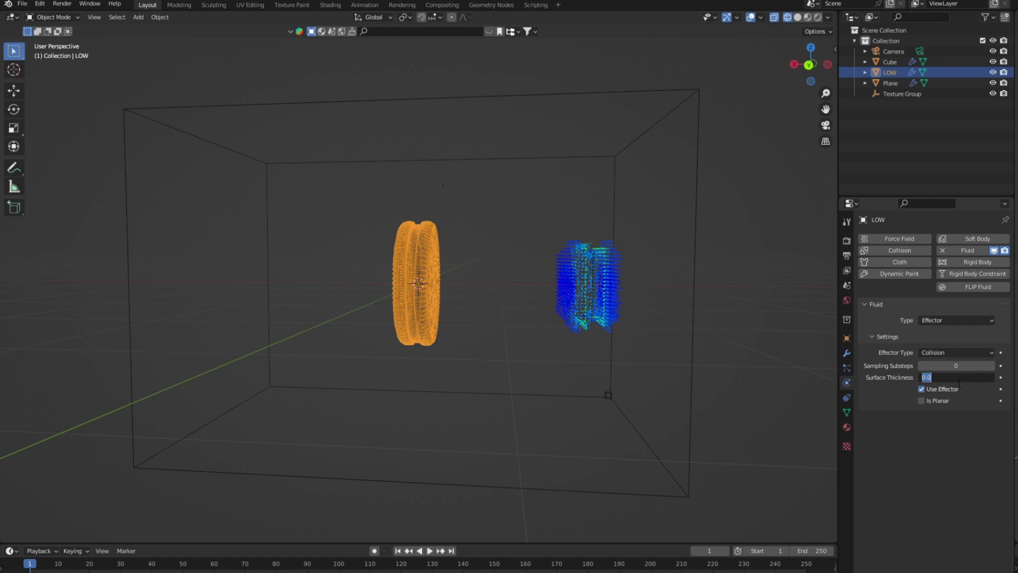
type("1.00000")
key("Return")
left_click(431, 551)
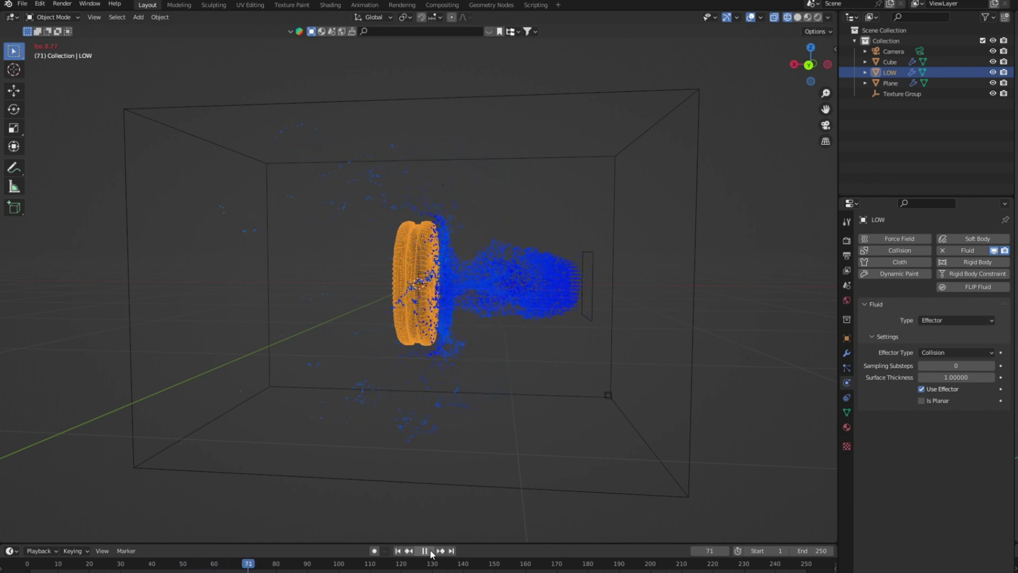
Pause at frames 79 and 102 to view the splash from other angles, then rewind to frame 1.
left_click(430, 552)
mouse_move(355, 395)
middle_mouse_down()
mouse_move(439, 399)
mouse_move(424, 458)
middle_mouse_up()
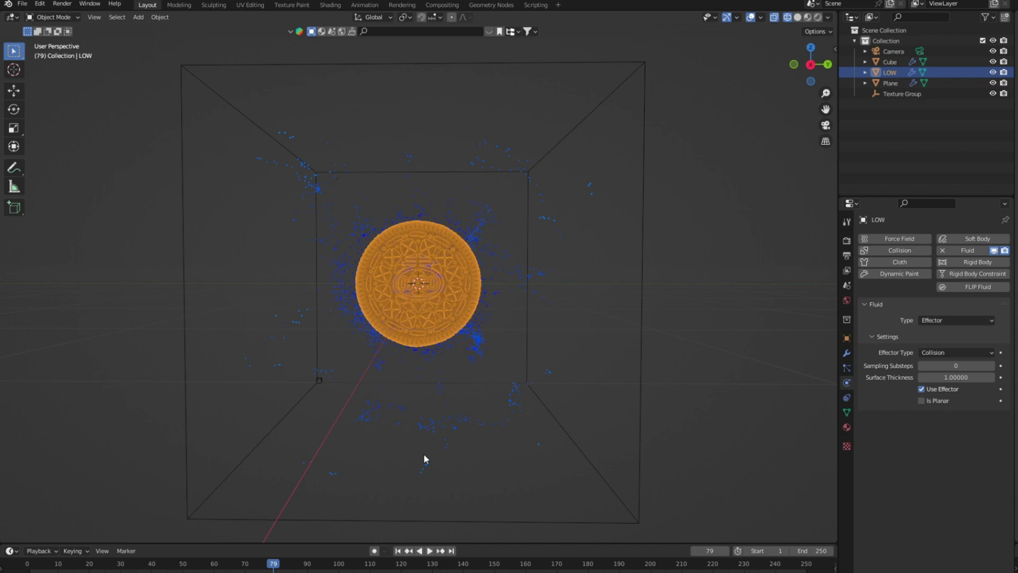
left_click(430, 551)
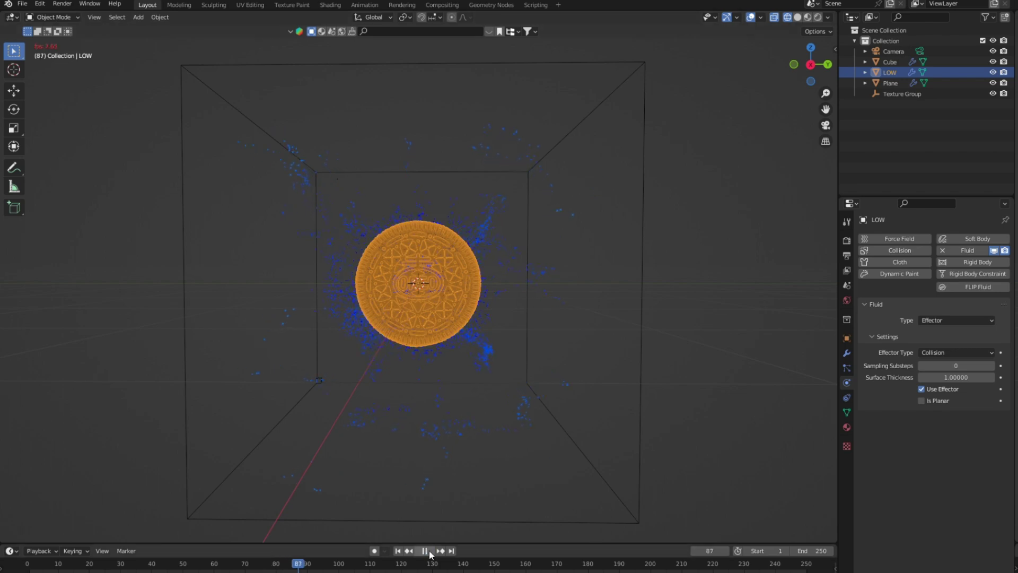
left_click(430, 551)
mouse_move(419, 435)
middle_mouse_down()
mouse_move(433, 404)
mouse_move(329, 413)
mouse_move(386, 412)
middle_mouse_up()
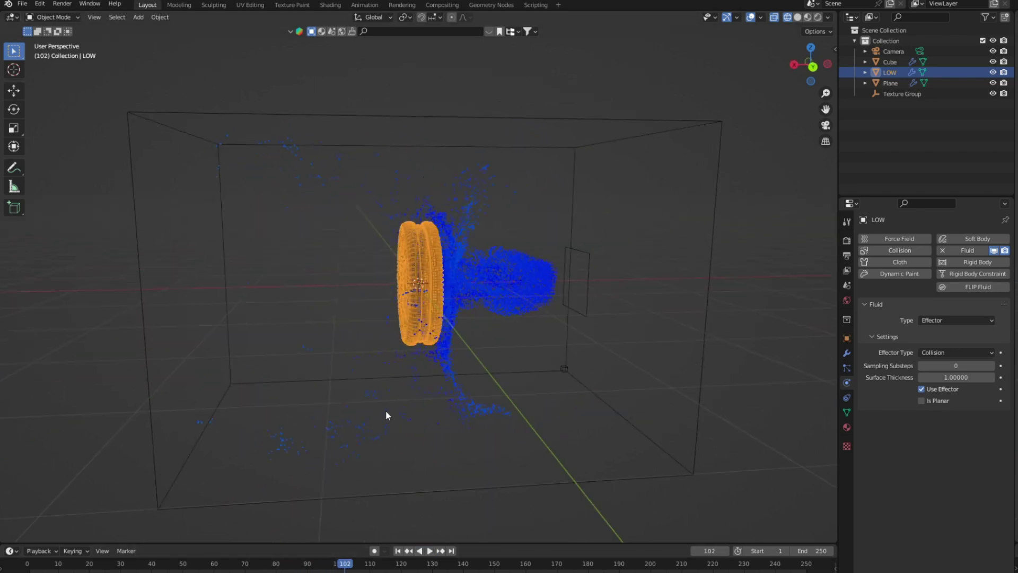
left_click(399, 550)
Set the emitter plane's surface emission to 5.
left_click(594, 278)
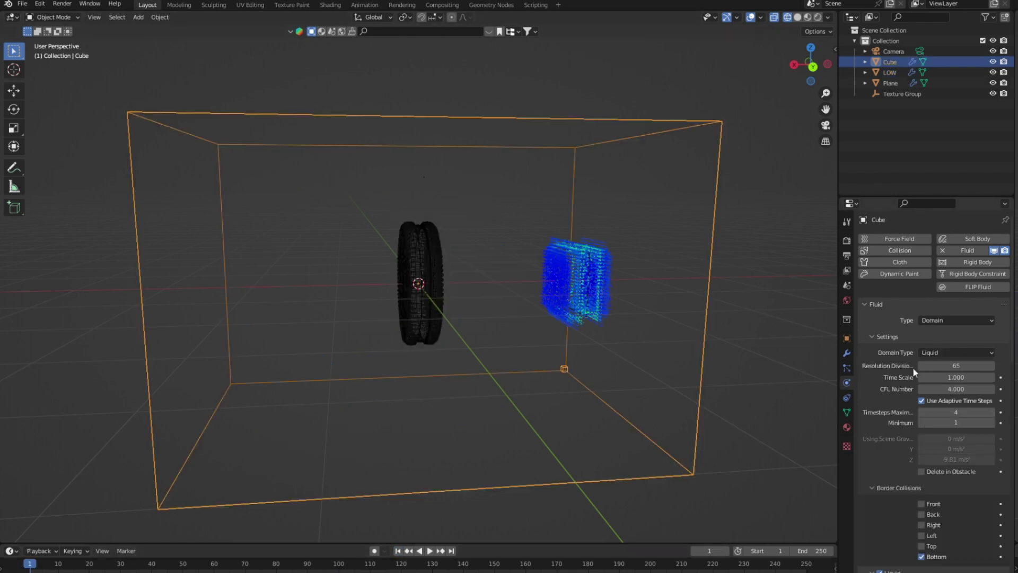
left_click(894, 84)
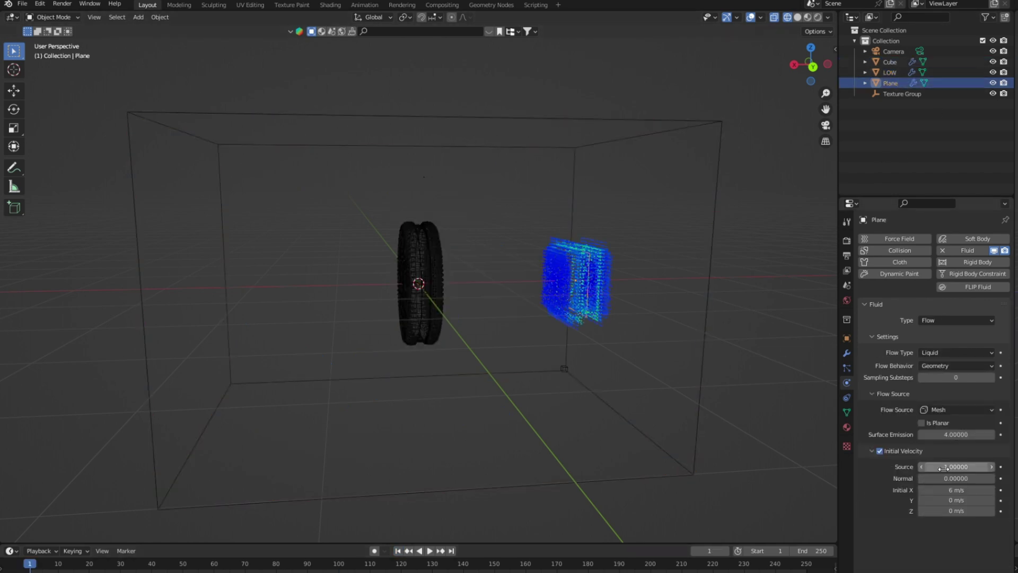
left_click(935, 435)
type("5")
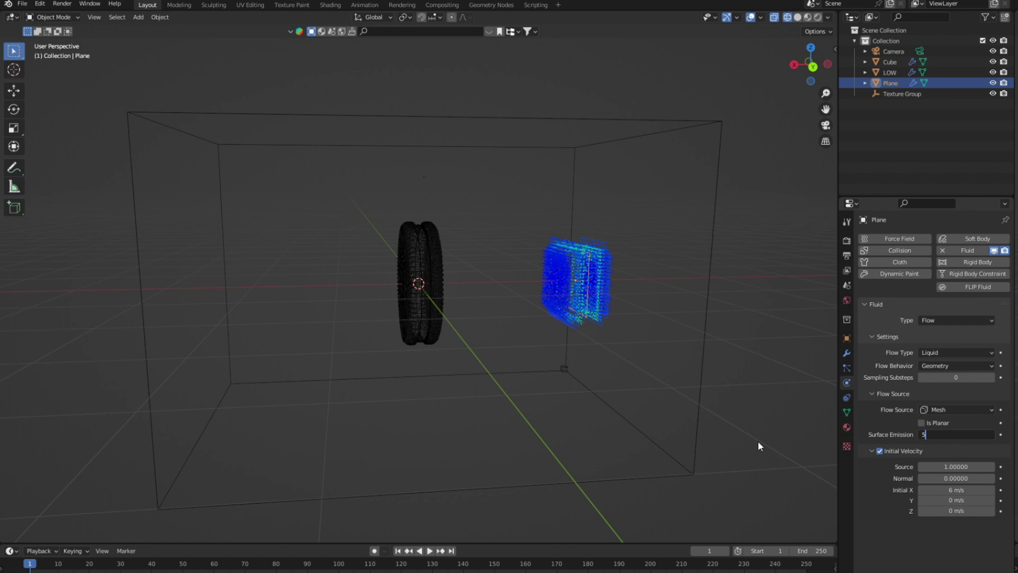
key("Return")
Raise the Cube domain's resolution divisions to 78 and preview the simulation.
scroll(471, 341, "down", 4)
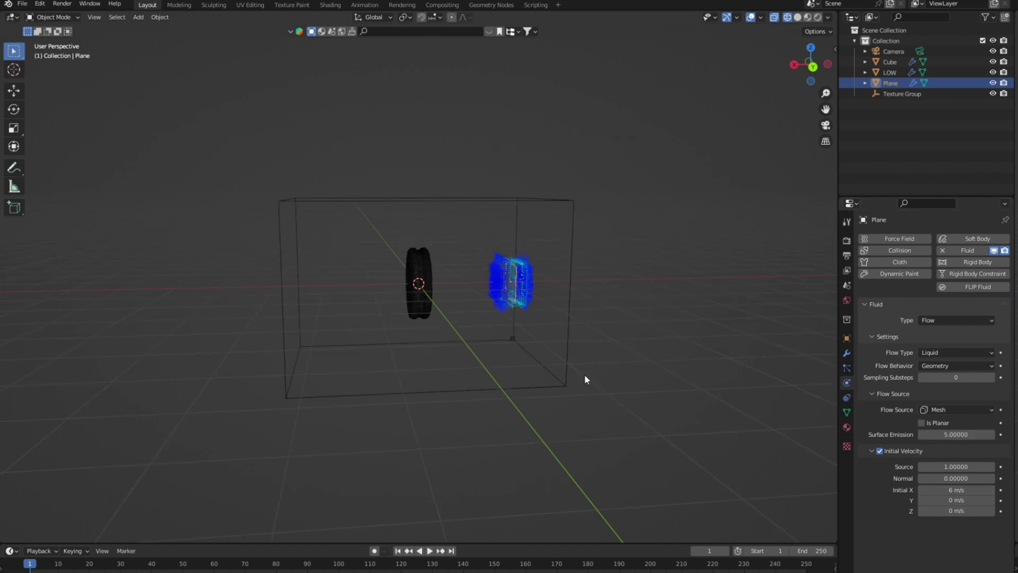
left_click(570, 316)
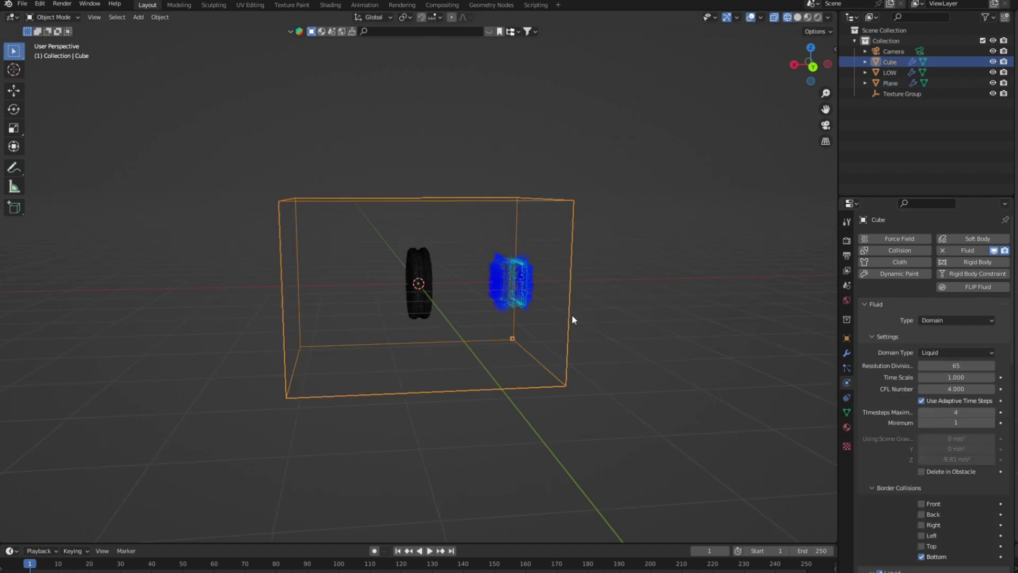
left_click(954, 365)
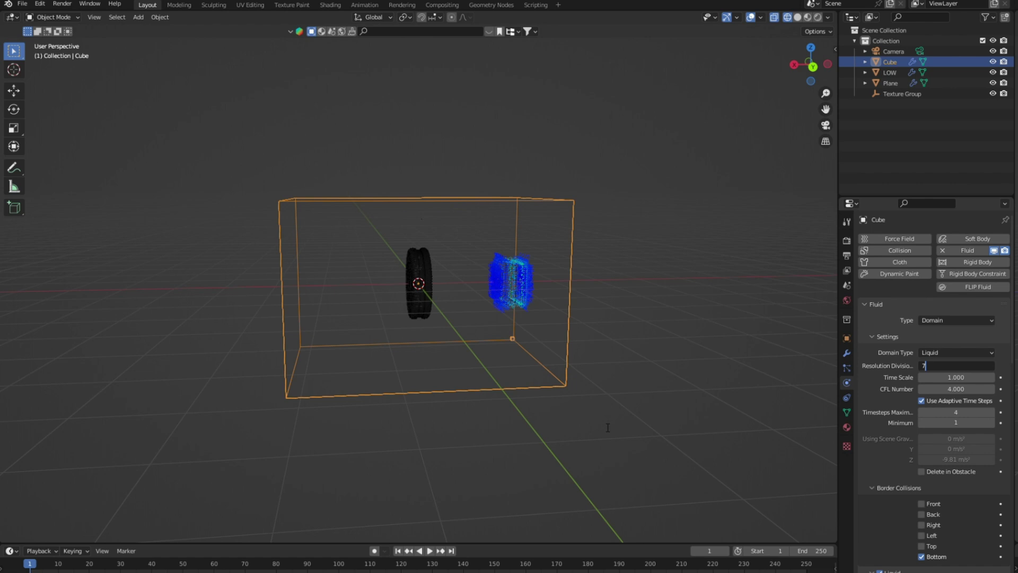
type("78")
key("Return")
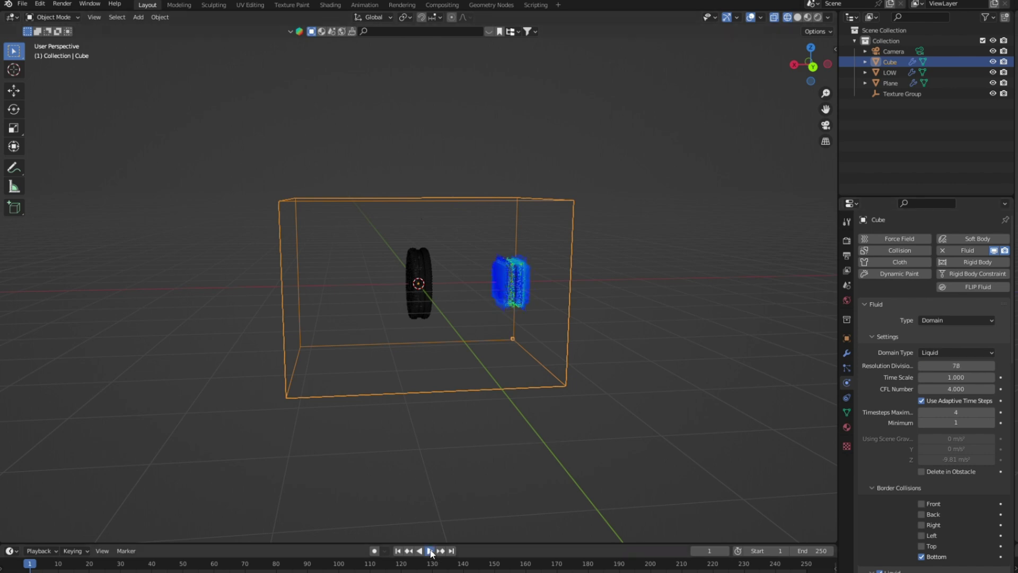
left_click(429, 551)
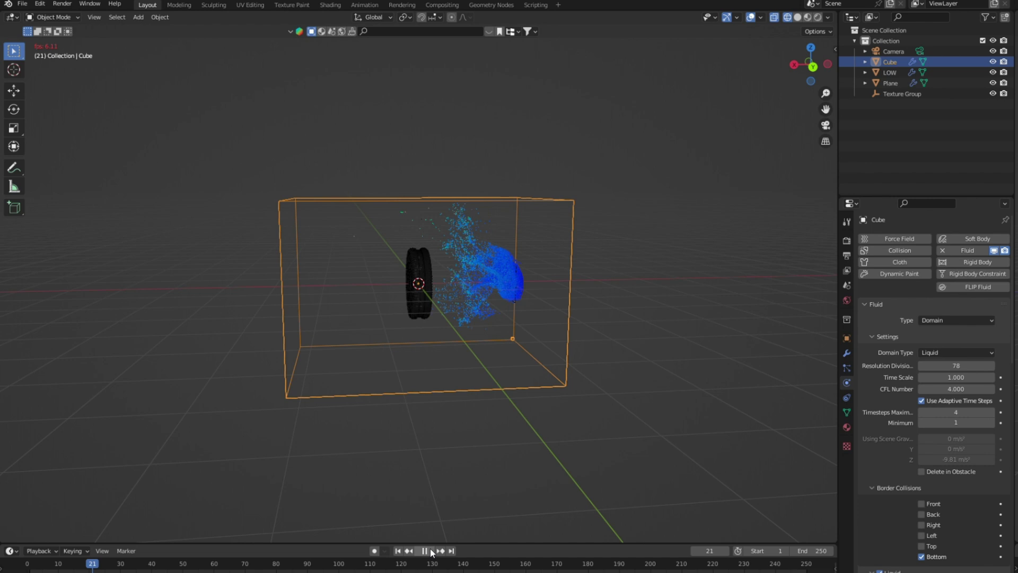
left_click(428, 551)
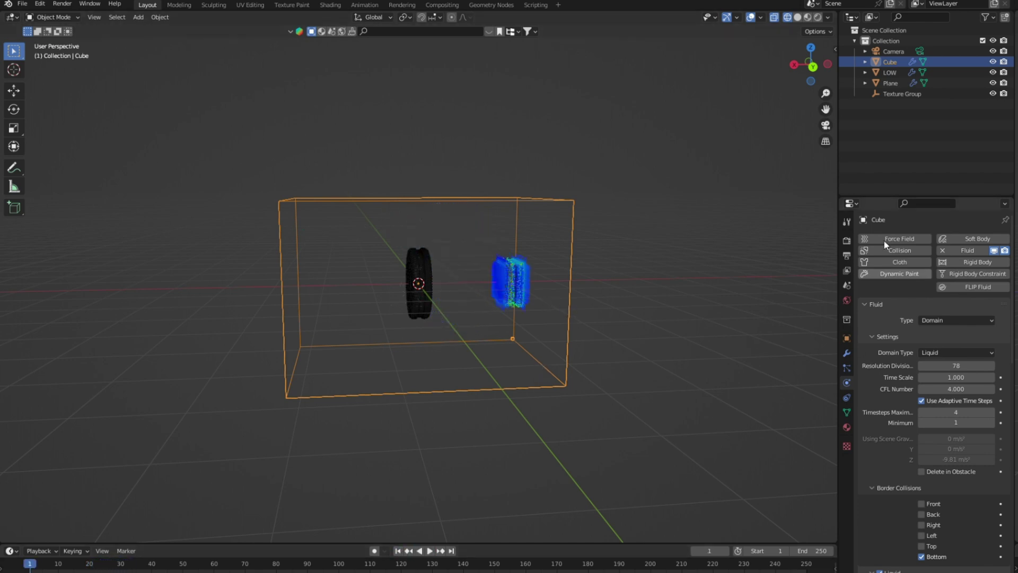
Lower the emitter plane's surface emission to 3.
left_click(890, 83)
left_click(963, 435)
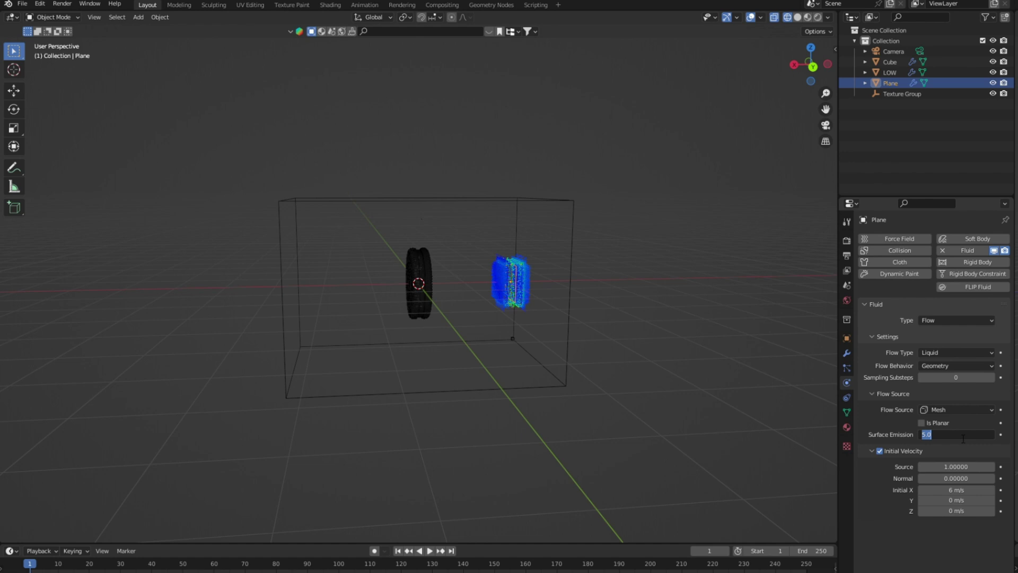
key("Return")
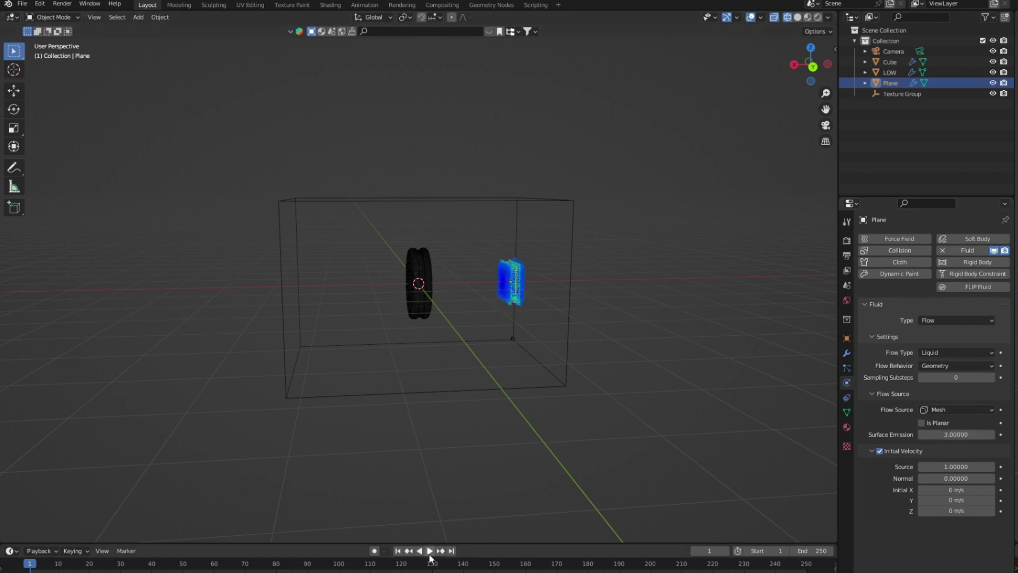
Play the simulation, orbiting to face the cookie, and stop at frame 103.
left_click(430, 551)
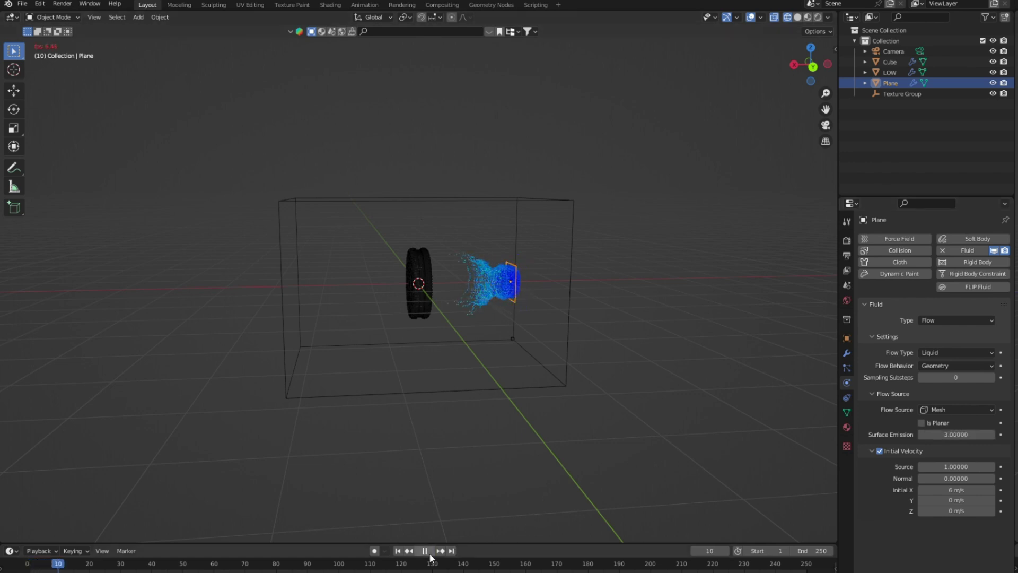
scroll(425, 445, "up", 2)
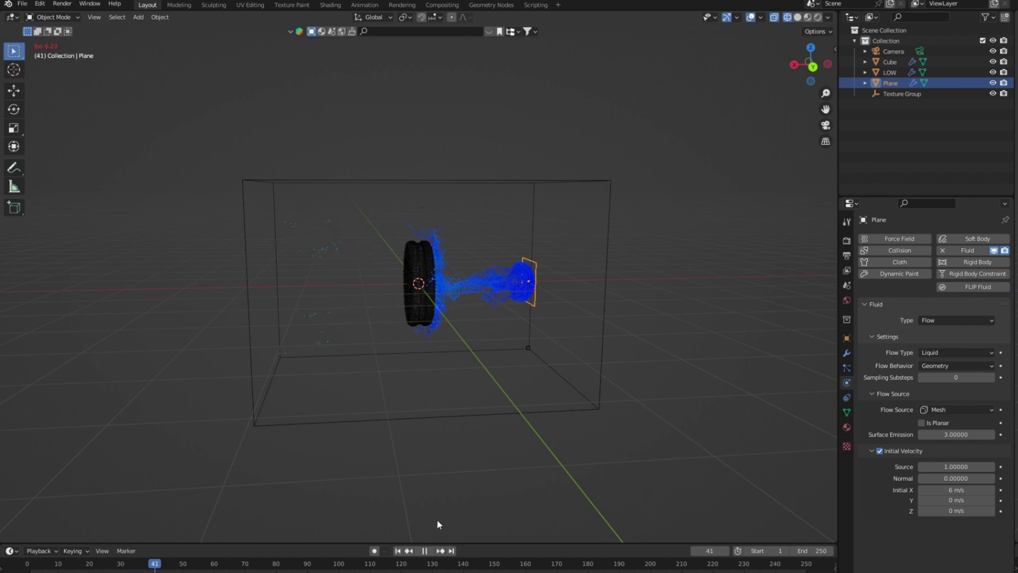
left_click(422, 552)
mouse_move(381, 409)
middle_mouse_down()
mouse_move(489, 387)
mouse_move(386, 394)
middle_mouse_up()
left_click(430, 551)
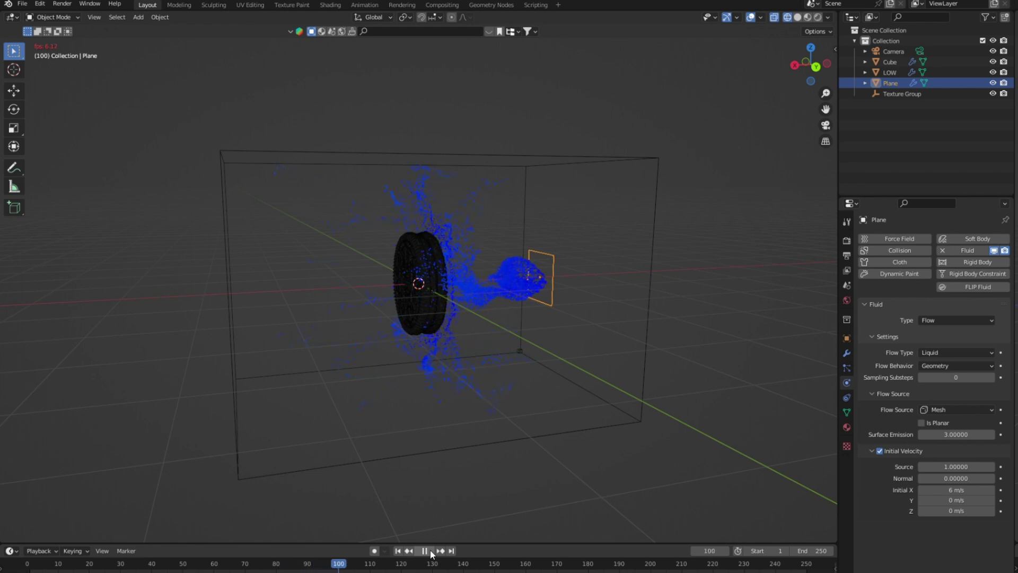
left_click(429, 552)
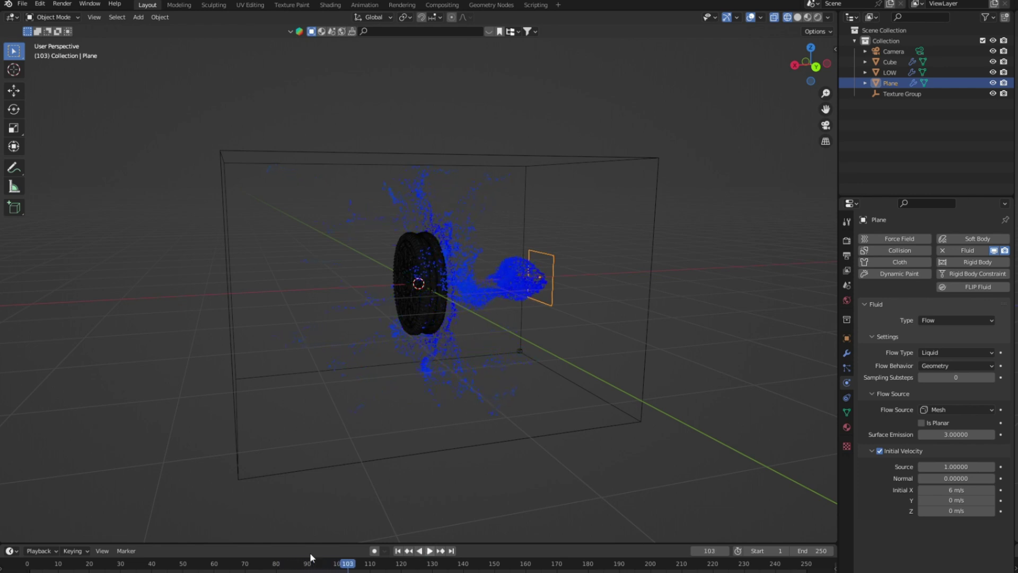
Replay from the first frame, then scrub the timeline to frame 50.
left_click(397, 551)
left_click(431, 552)
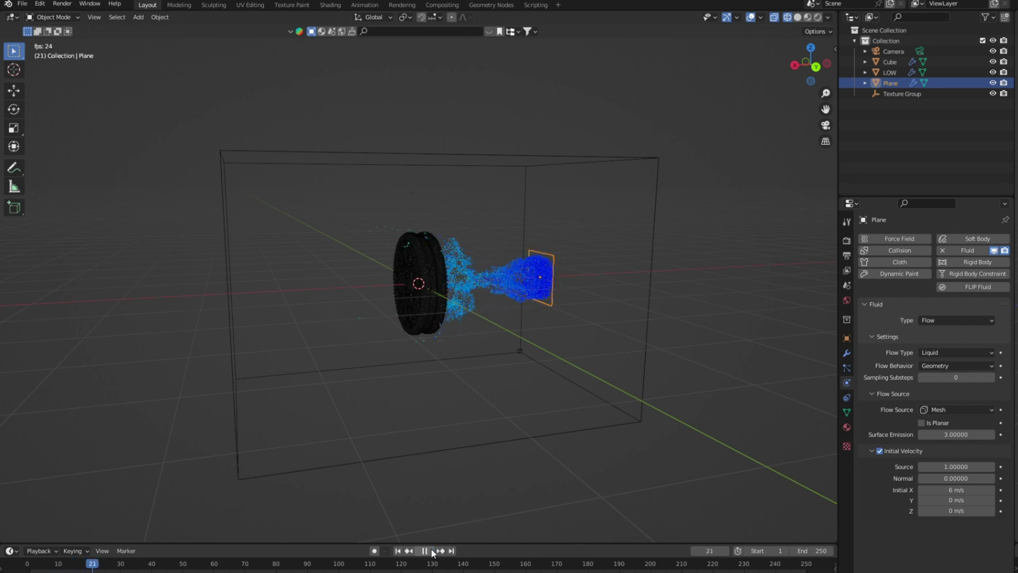
left_click(429, 551)
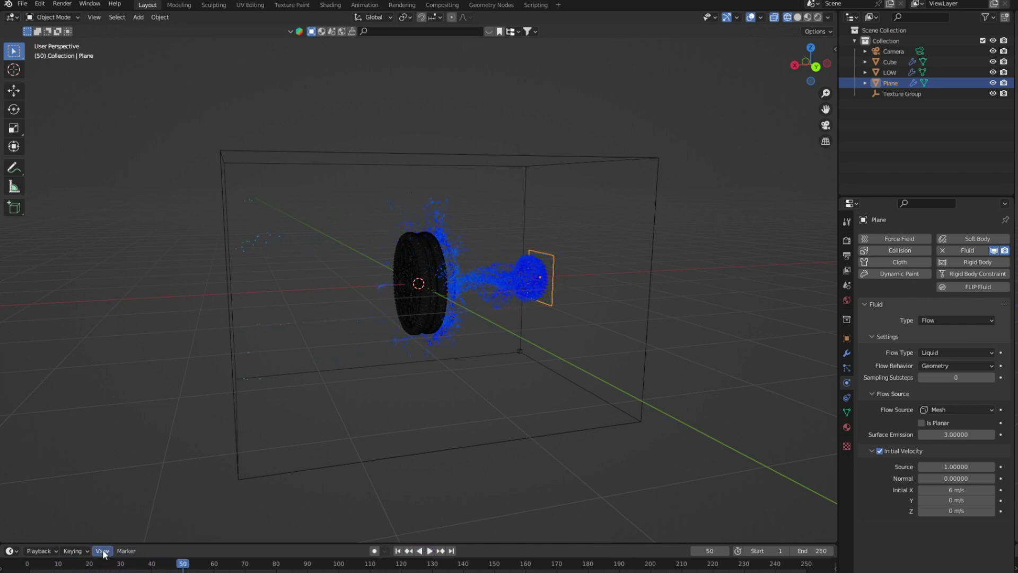
left_click(121, 564)
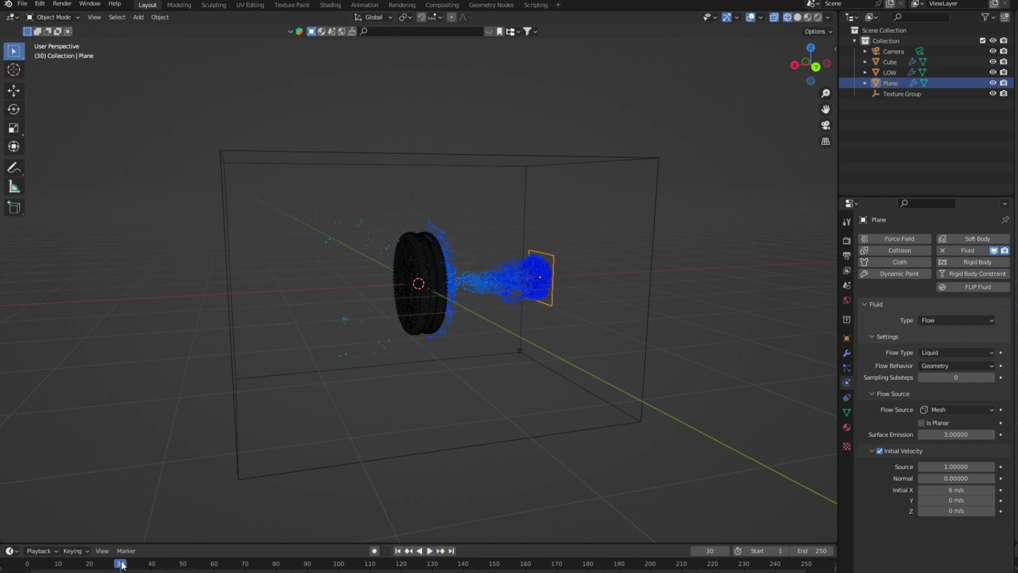
left_click(154, 567)
left_click(183, 565)
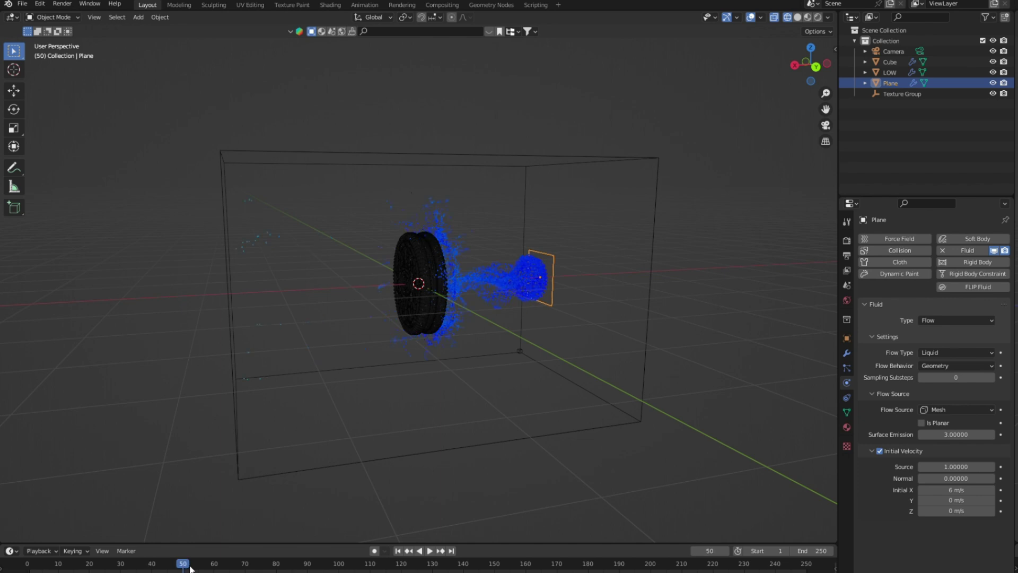
Keyframe the domain Time Scale at 1.0 on frame 50 and 0.5 on frame 55.
left_click(646, 293)
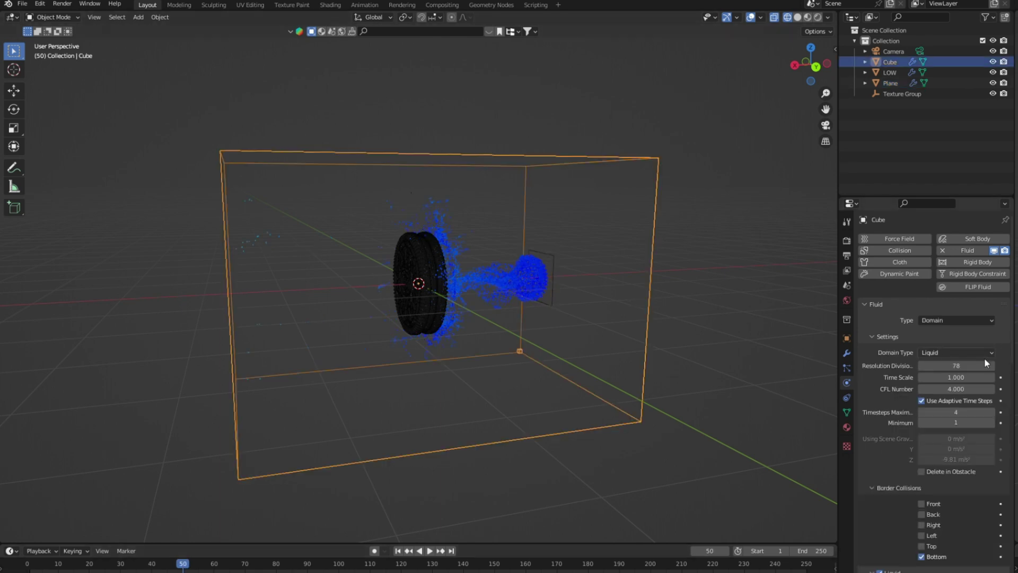
right_click(972, 380)
left_click(972, 380)
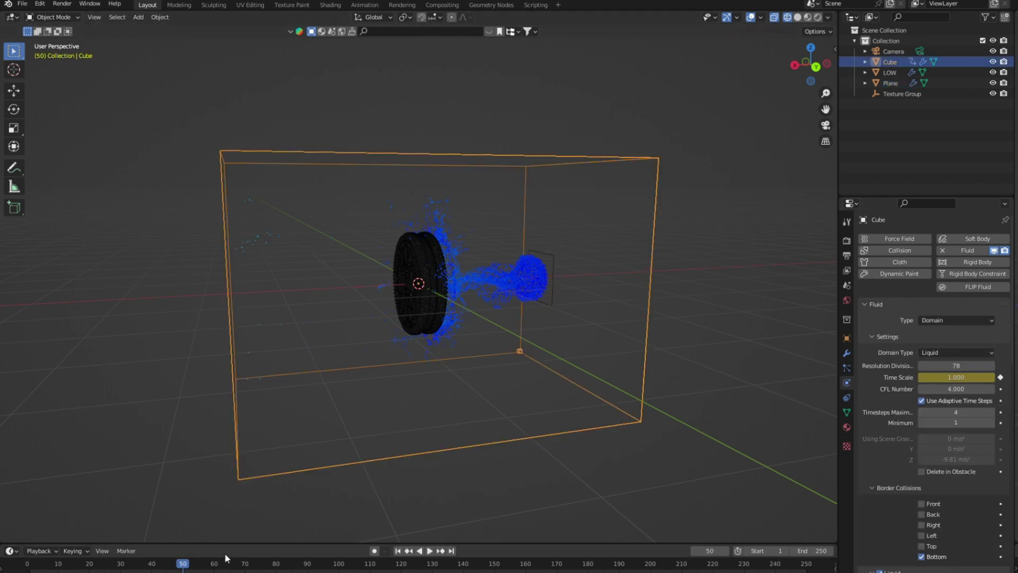
left_click(200, 565)
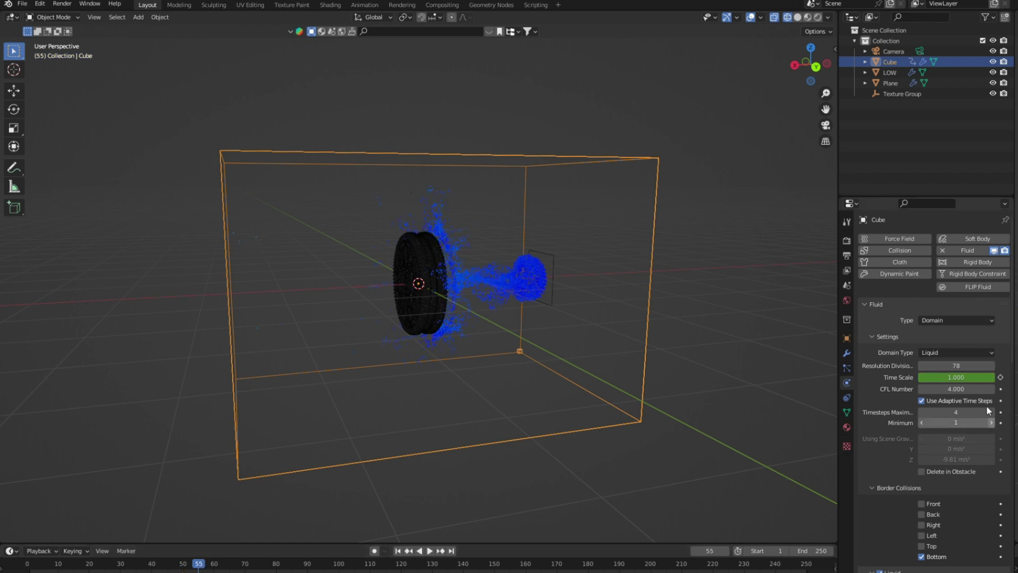
double_click(955, 377)
type(".5")
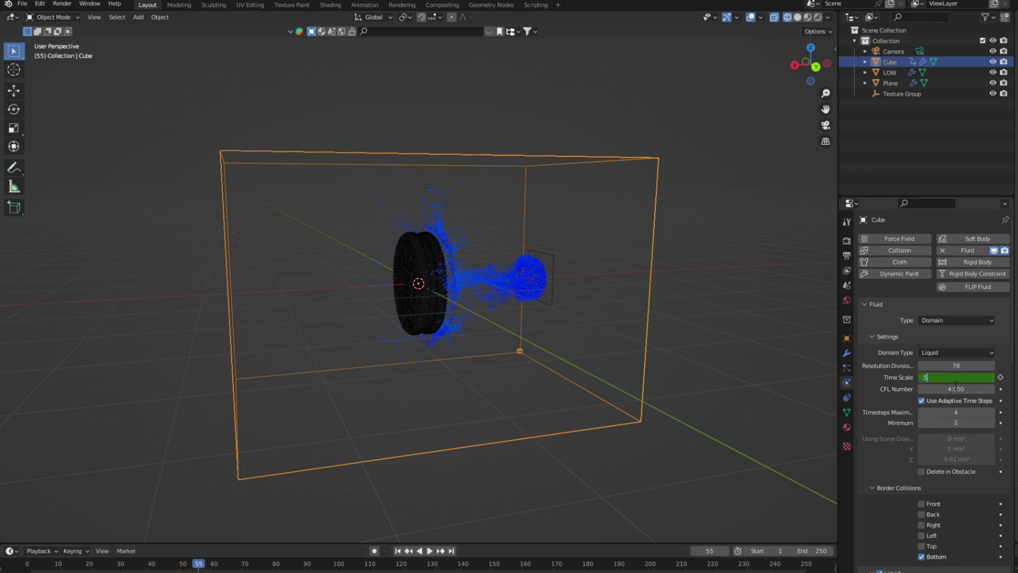
key("Return")
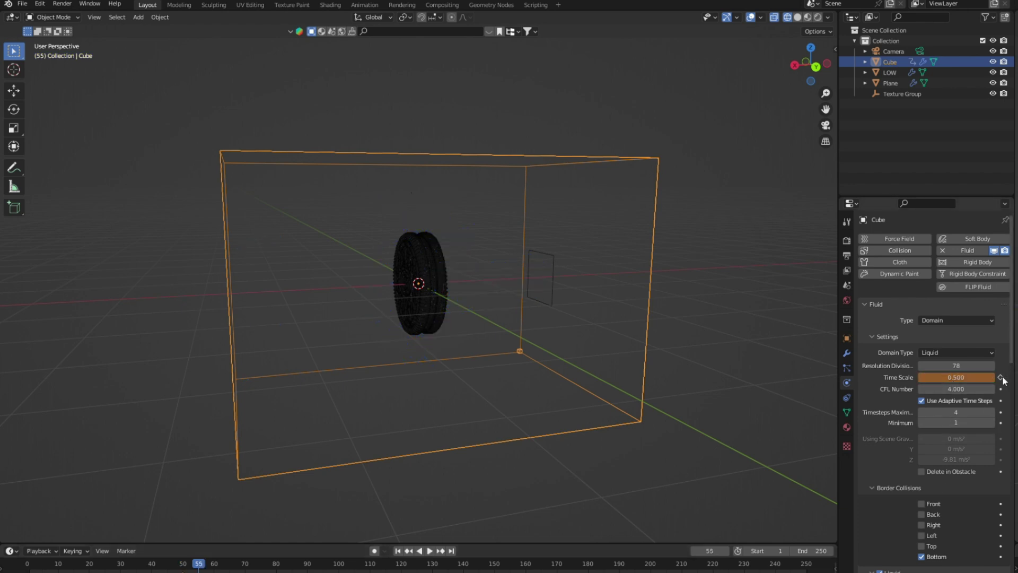
left_click(1001, 377)
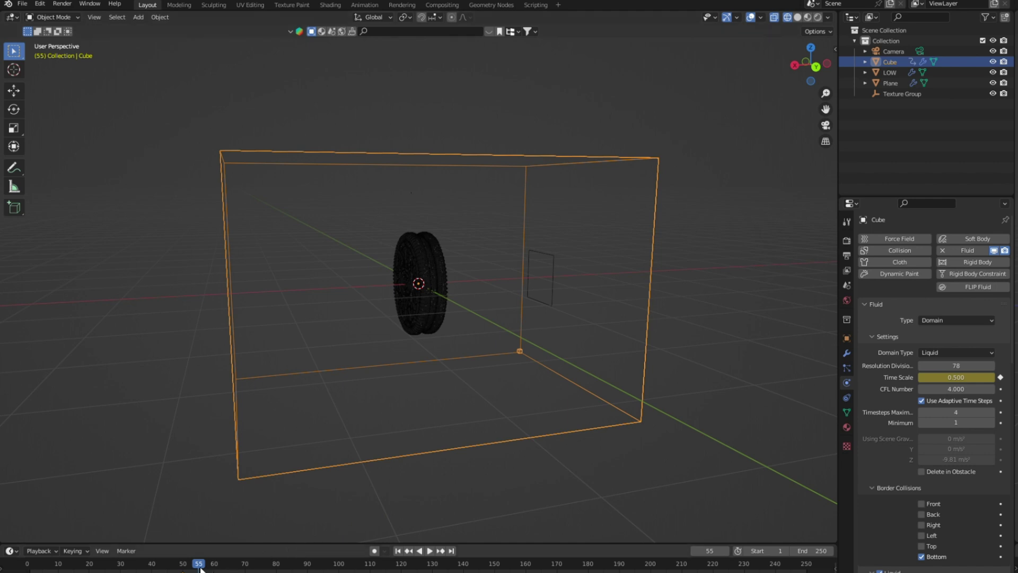
Scrub around frame 55, then replay the slowed simulation from the first frame.
left_click_drag(200, 566, 165, 566)
key("space")
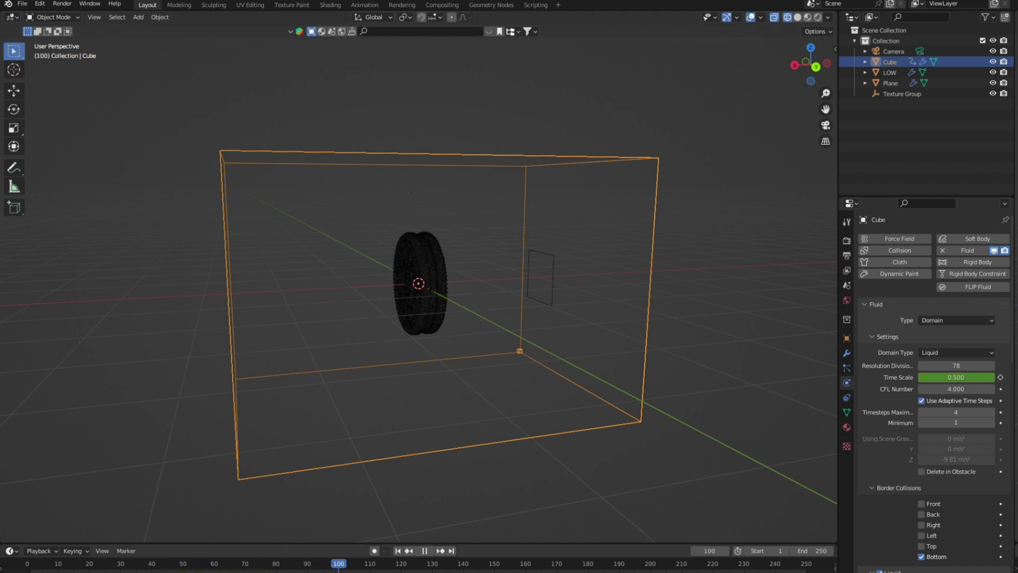
left_click(398, 551)
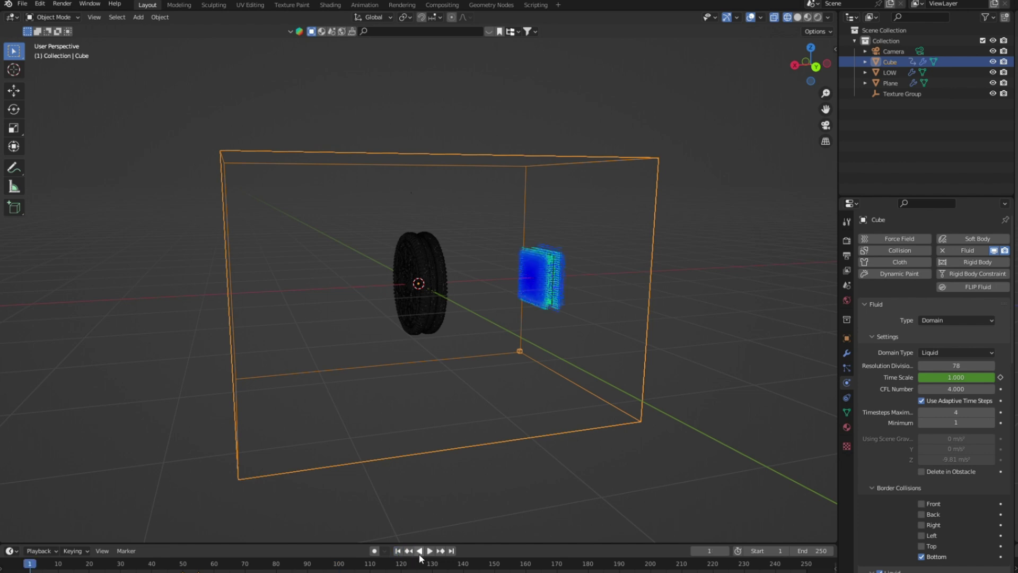
left_click(429, 551)
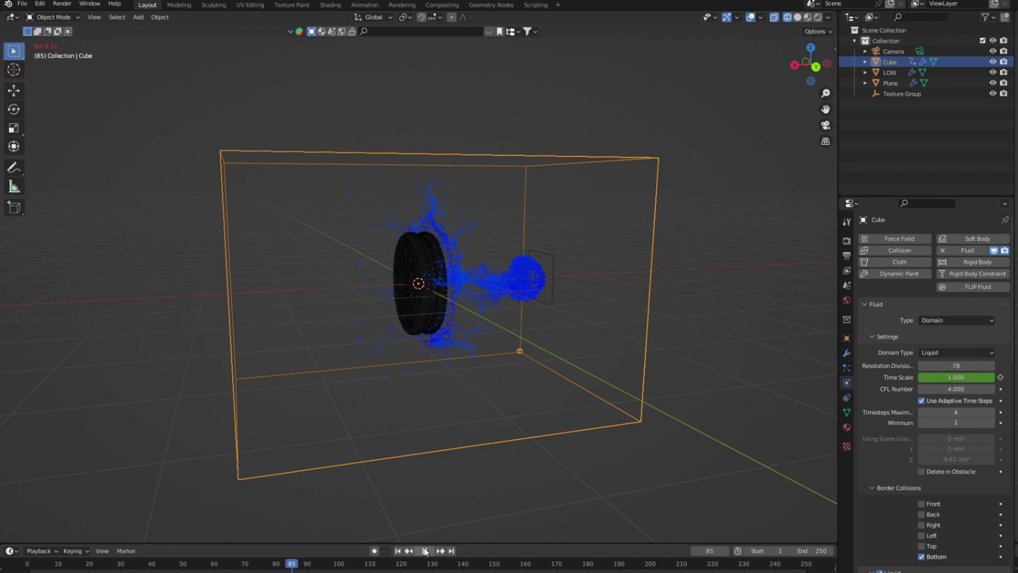
Orbit toward the cookie's face and keyframe Time Scale 0.800 at frame 55.
left_click(425, 552)
middle_click_drag(297, 408, 562, 408)
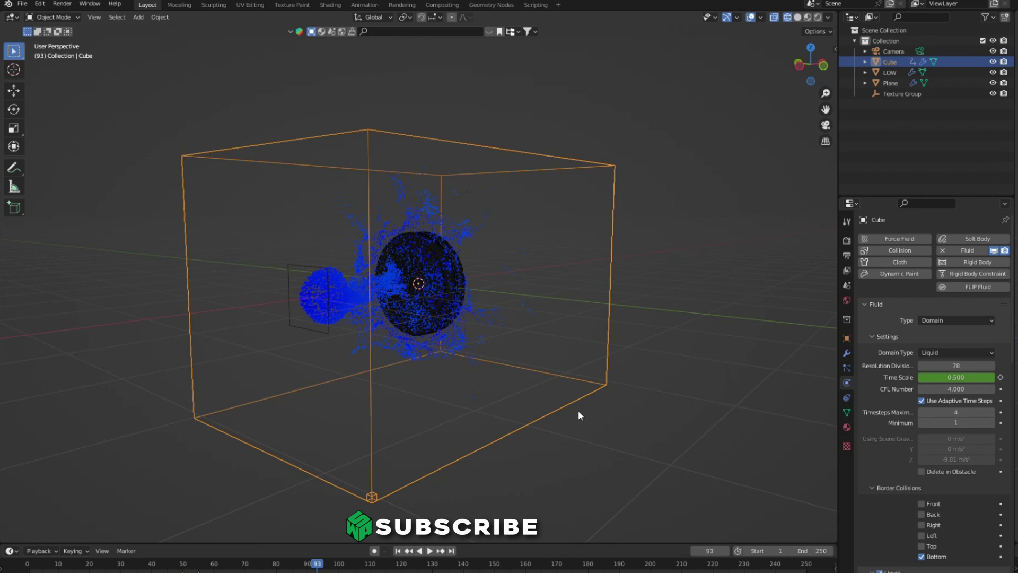
left_click(432, 551)
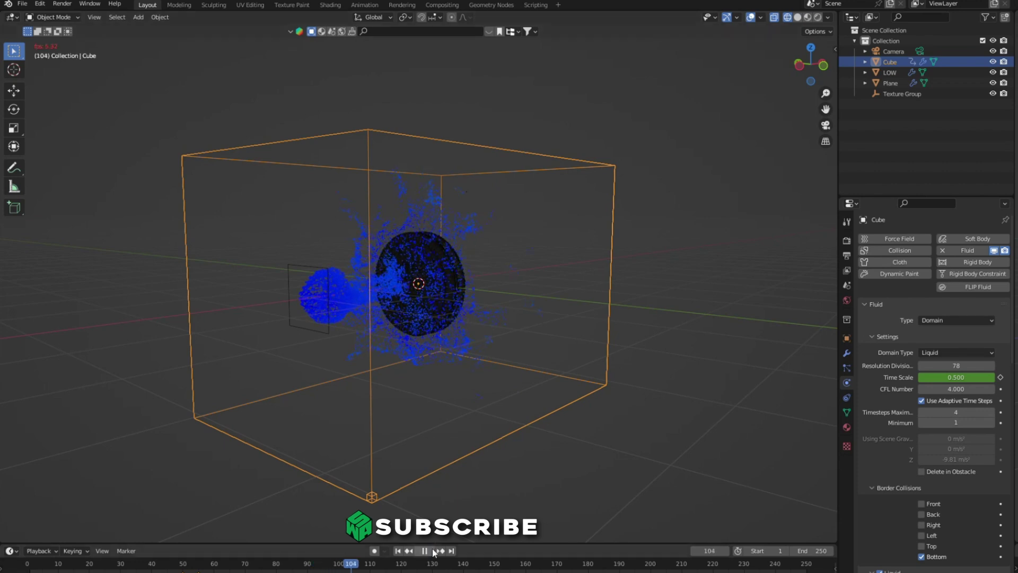
left_click(198, 565)
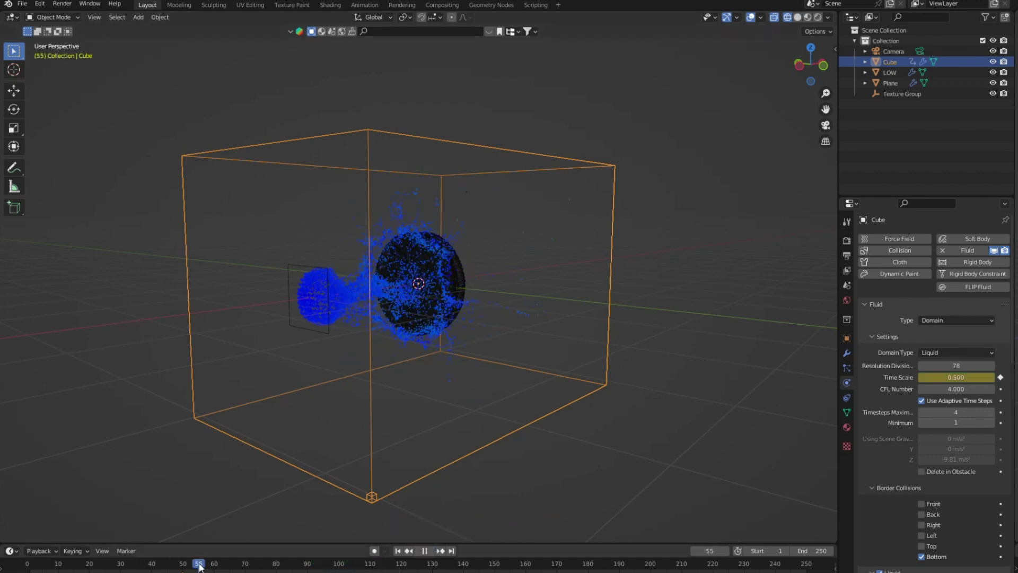
left_click(965, 377)
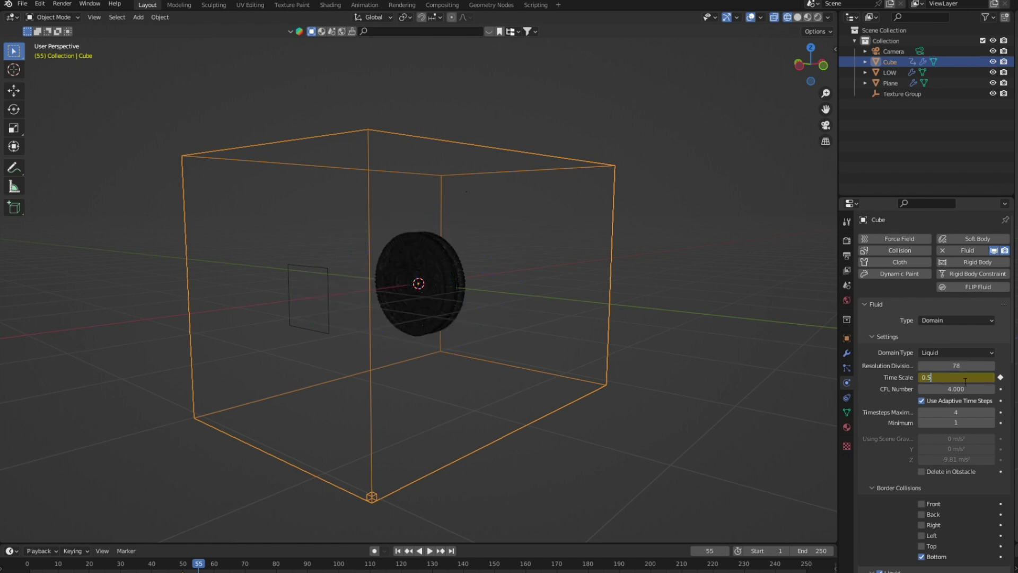
type("0.8")
key("Return")
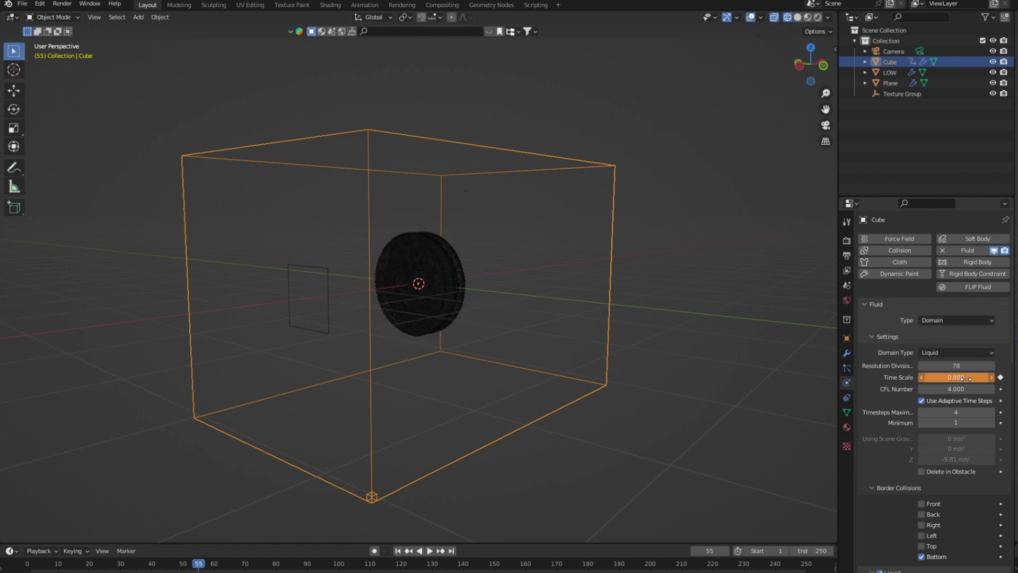
left_click(1001, 378)
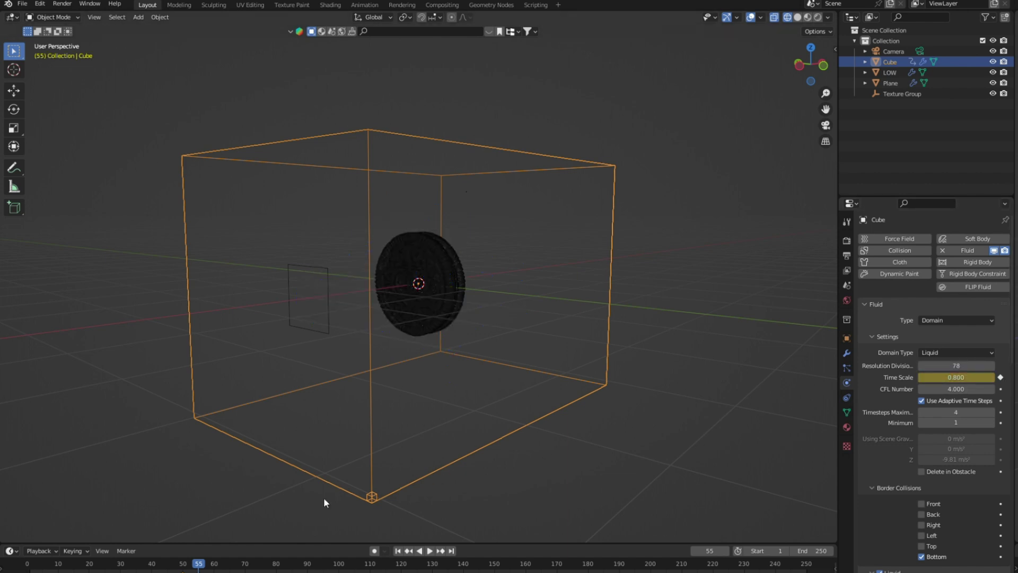
Replay the simulation from the first frame in Right view.
left_click(397, 550)
left_click(429, 550)
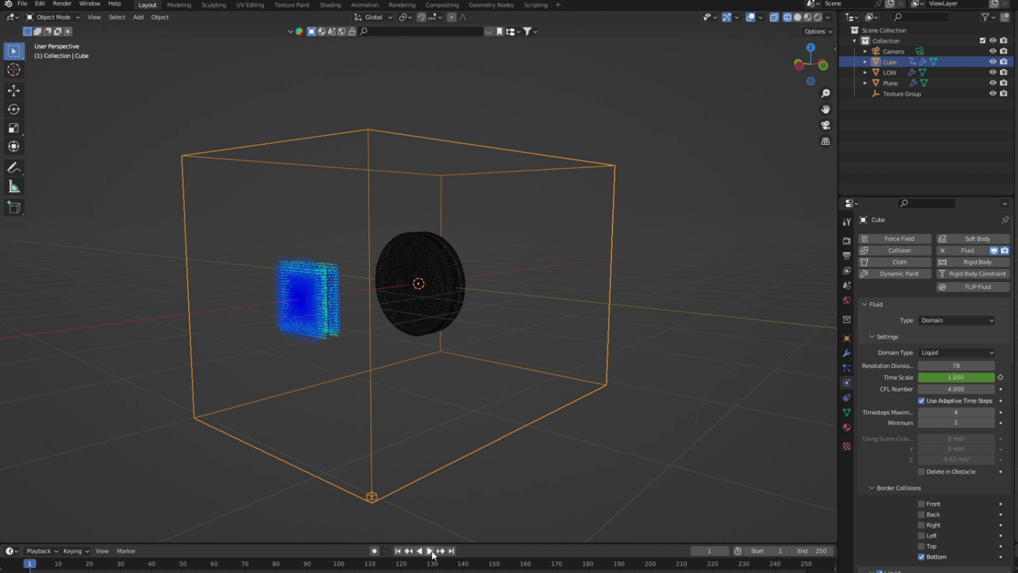
key("KP_3")
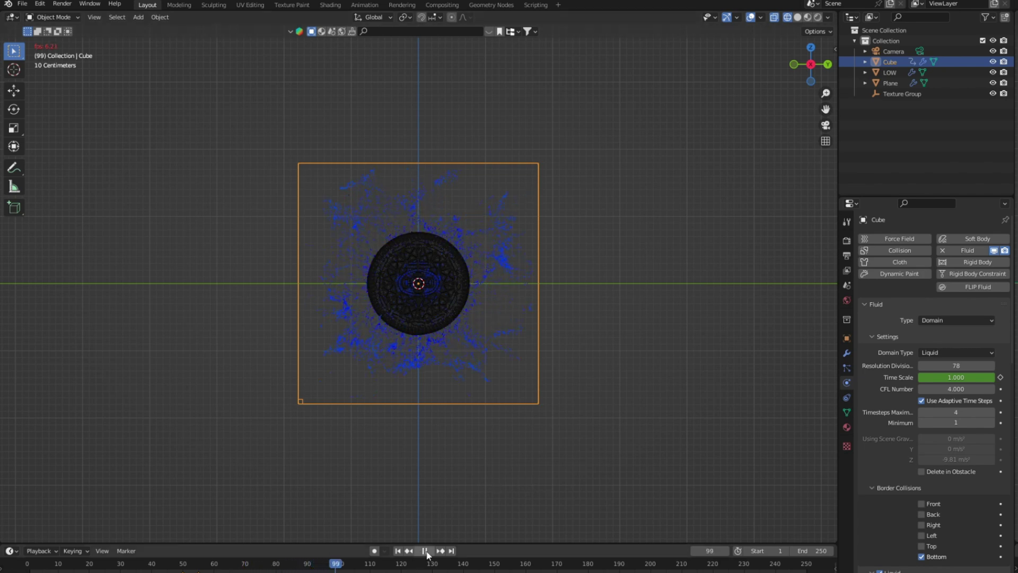
Stop playback and set the domain Resolution Divisions to 120.
left_click(426, 551)
middle_click_drag(516, 426, 367, 438)
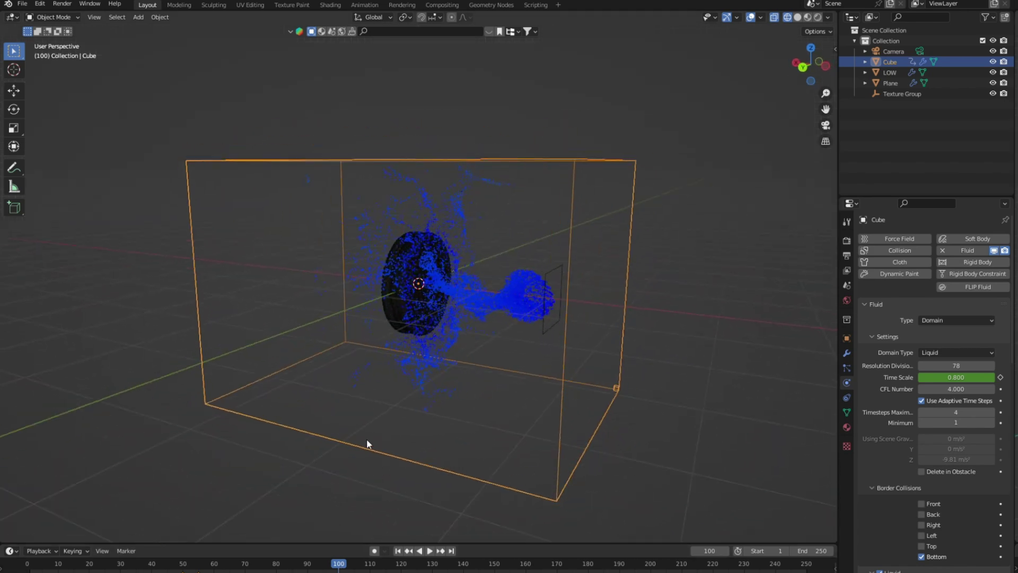
left_click(963, 367)
type("120")
key("Return")
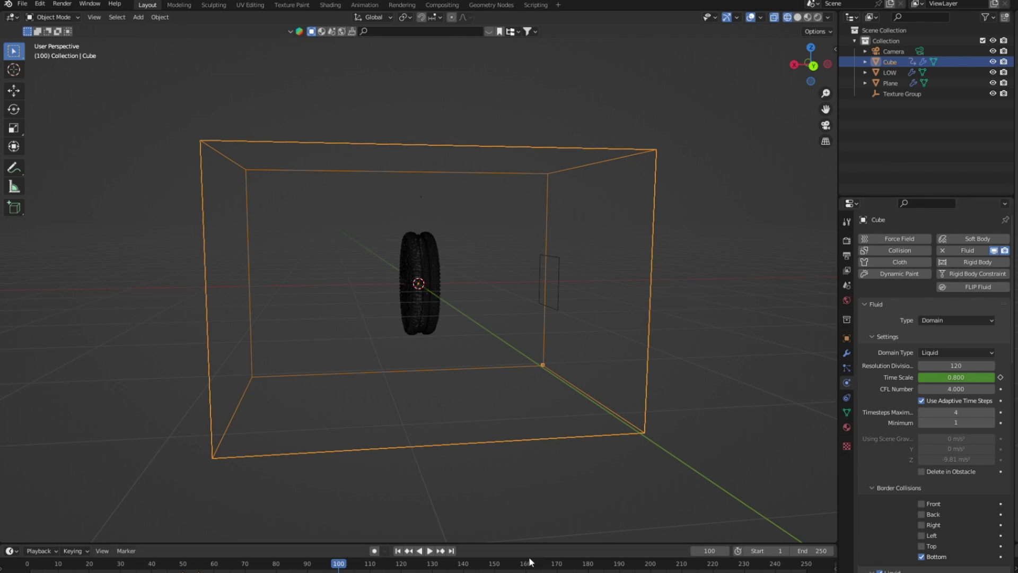
Keyframe the Gravity field weight at 0 on frame 110.
scroll(869, 486, "down", 6)
scroll(968, 489, "down", 5)
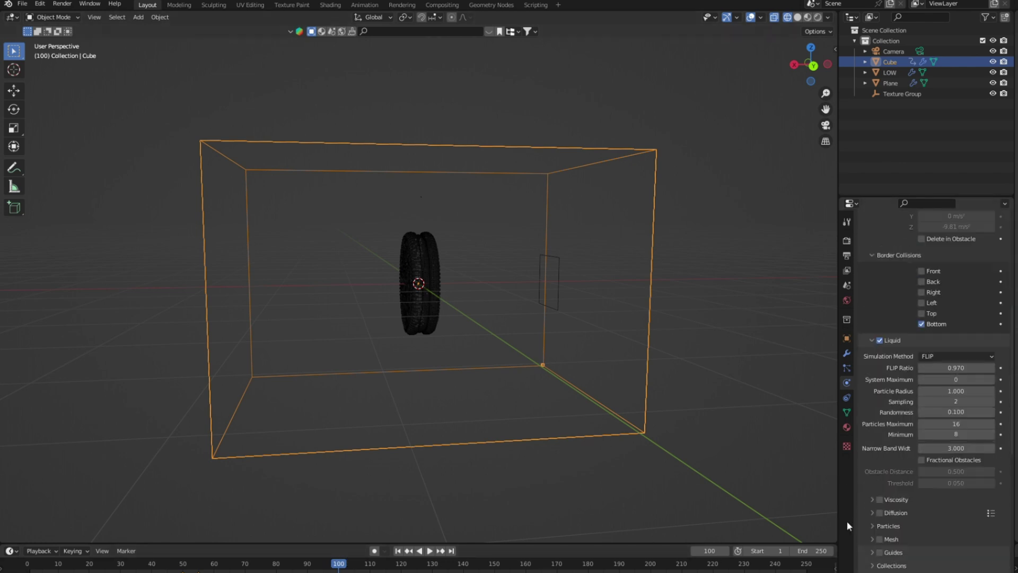
scroll(981, 532, "down", 3)
scroll(946, 543, "down", 5)
scroll(946, 543, "down", 3)
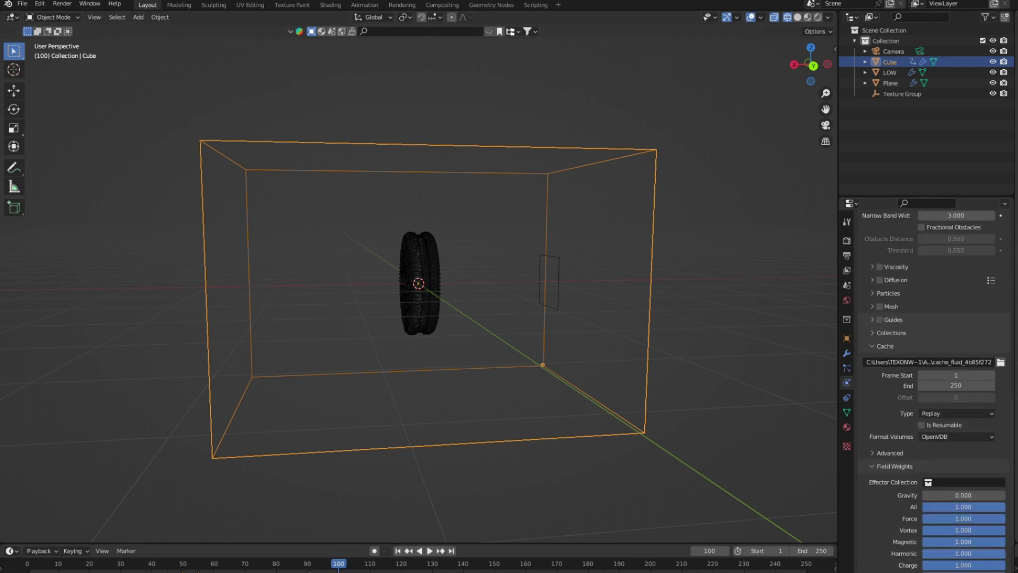
left_click(370, 565)
right_click(955, 500)
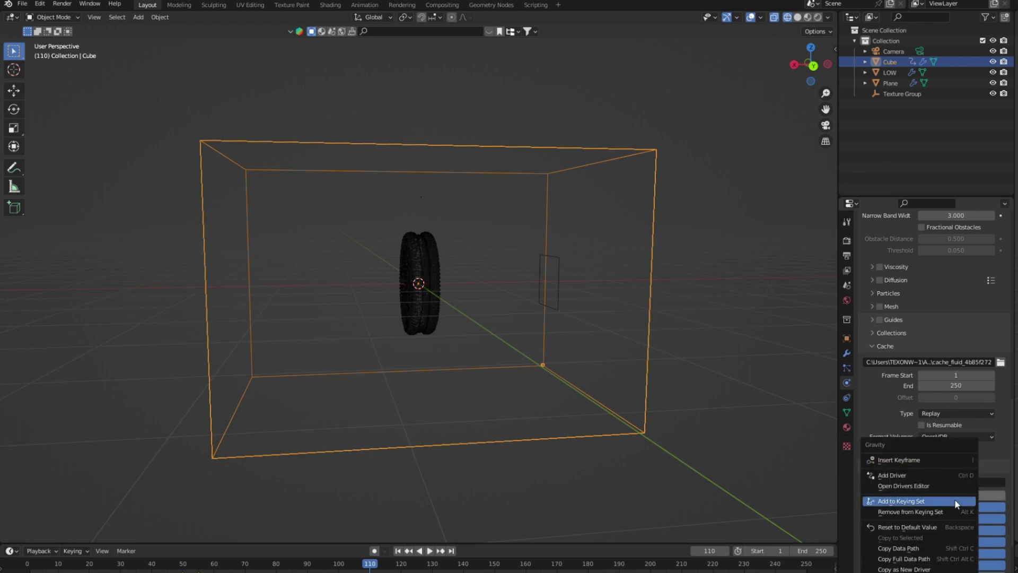
left_click(935, 460)
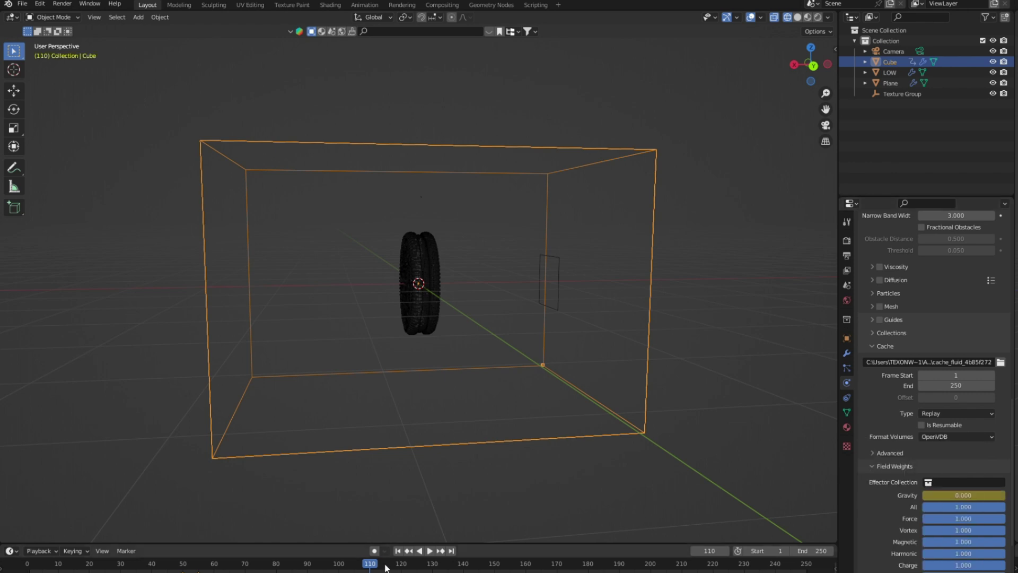
Set the Gravity field weight to 1 and keyframe it on frame 120.
left_click(401, 565)
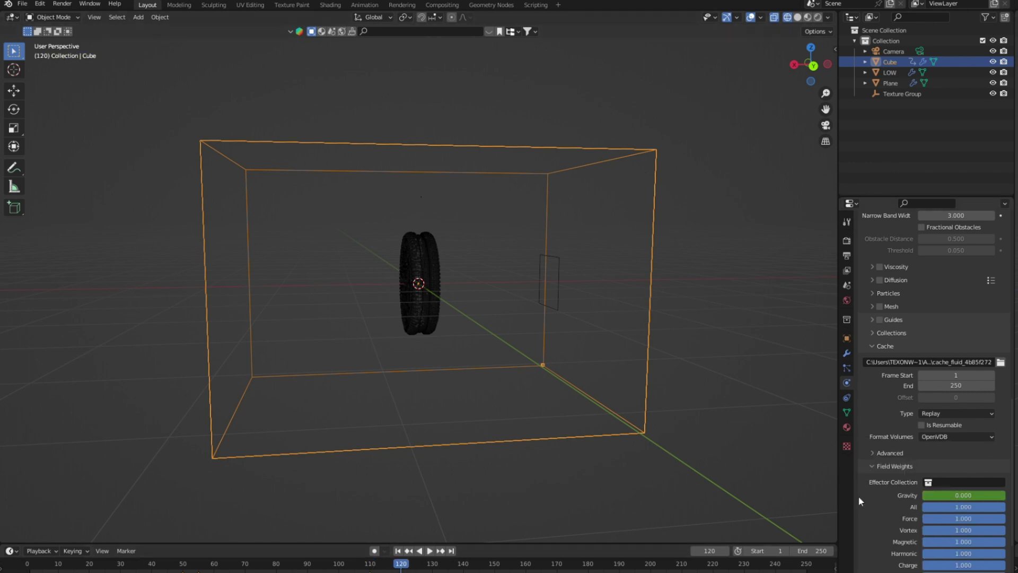
left_click(960, 496)
type("1")
key("Return")
right_click(984, 492)
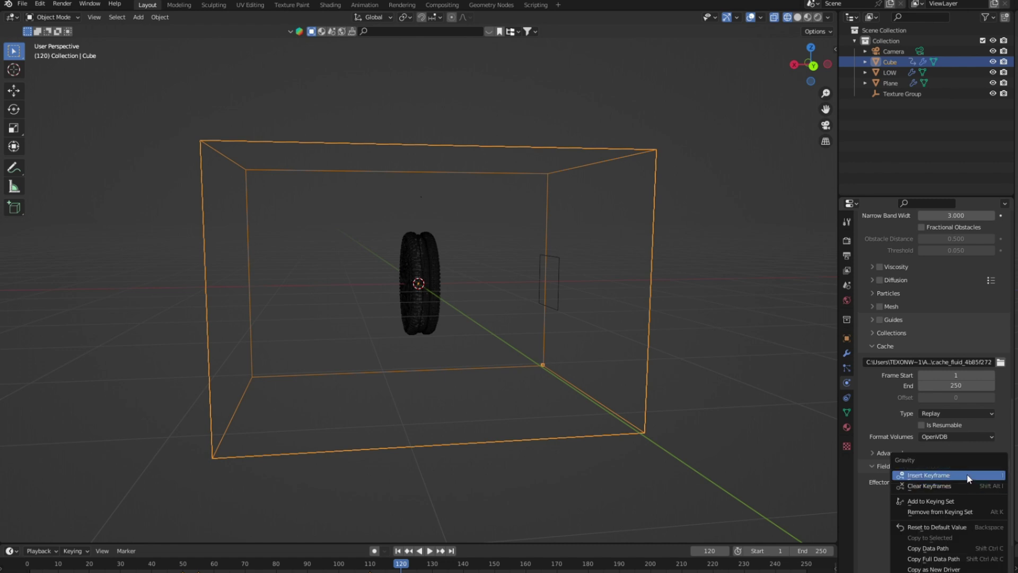
left_click(970, 478)
scroll(902, 397, "up", 8)
scroll(880, 353, "up", 5)
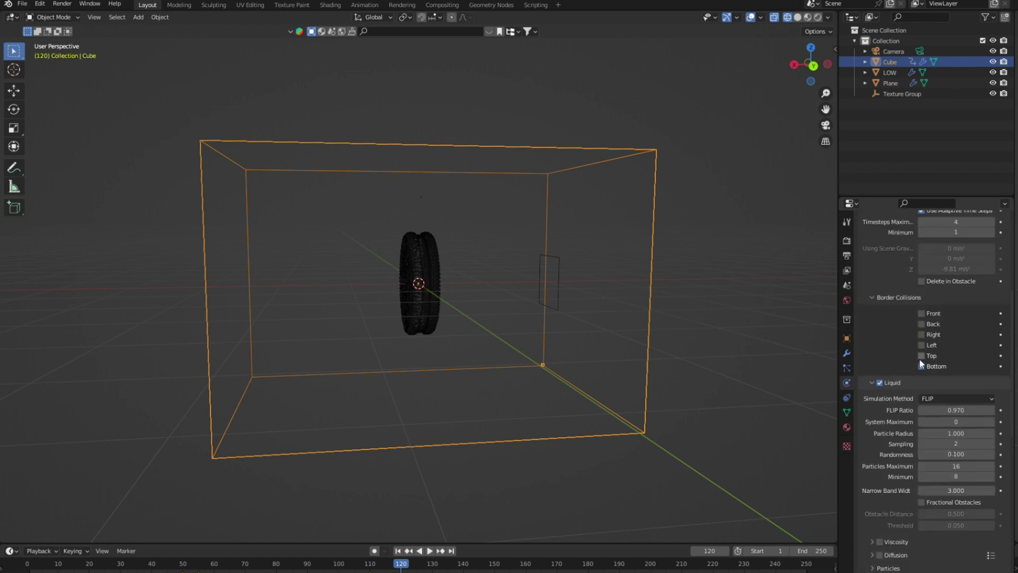
Set the fluid cache End frame to 150.
left_click(398, 552)
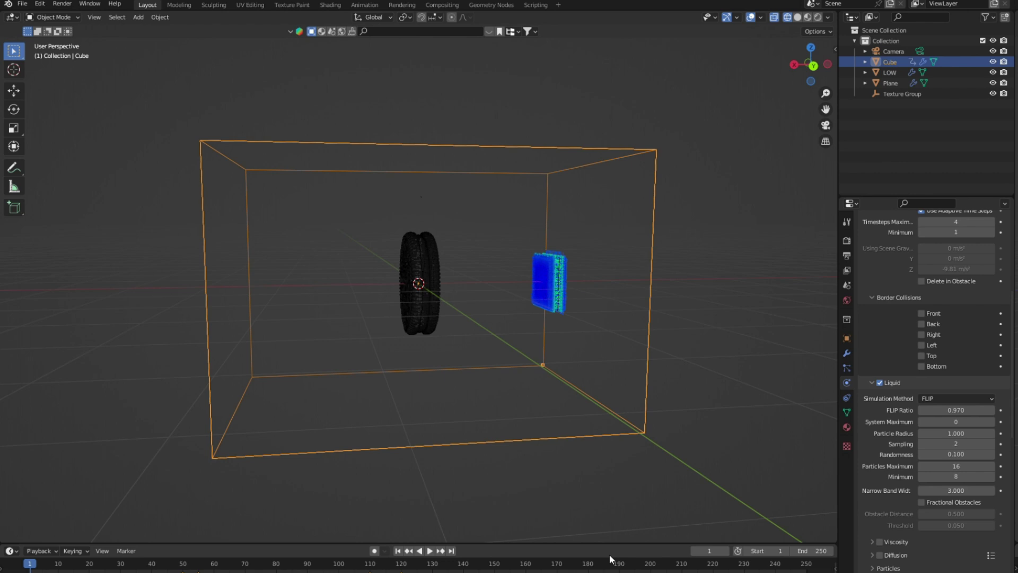
scroll(968, 455, "down", 10)
left_click(966, 450)
type("150")
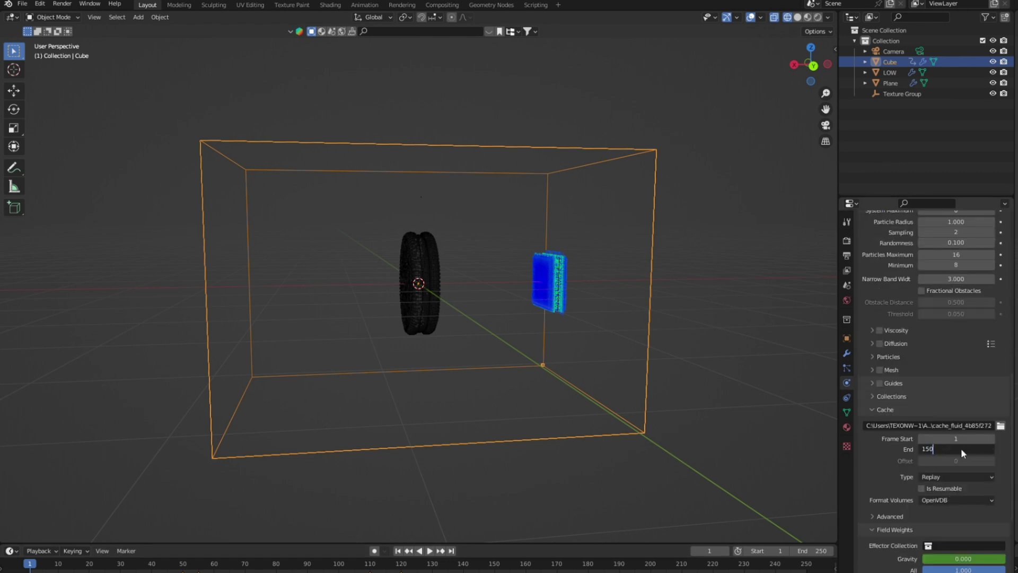
key("Return")
left_click(522, 477)
mouse_move(523, 477)
middle_mouse_down()
mouse_move(645, 471)
mouse_move(769, 424)
middle_mouse_up()
scroll(875, 369, "up", 1)
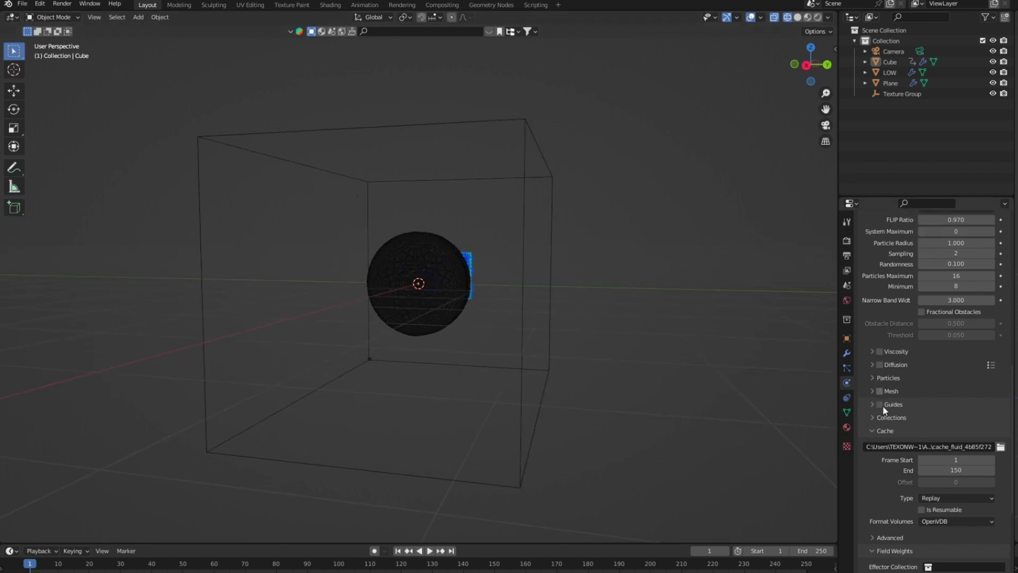
Enable liquid Mesh generation and bake the whole simulation with Bake All.
left_click(880, 393)
middle_click_drag(618, 407, 513, 419)
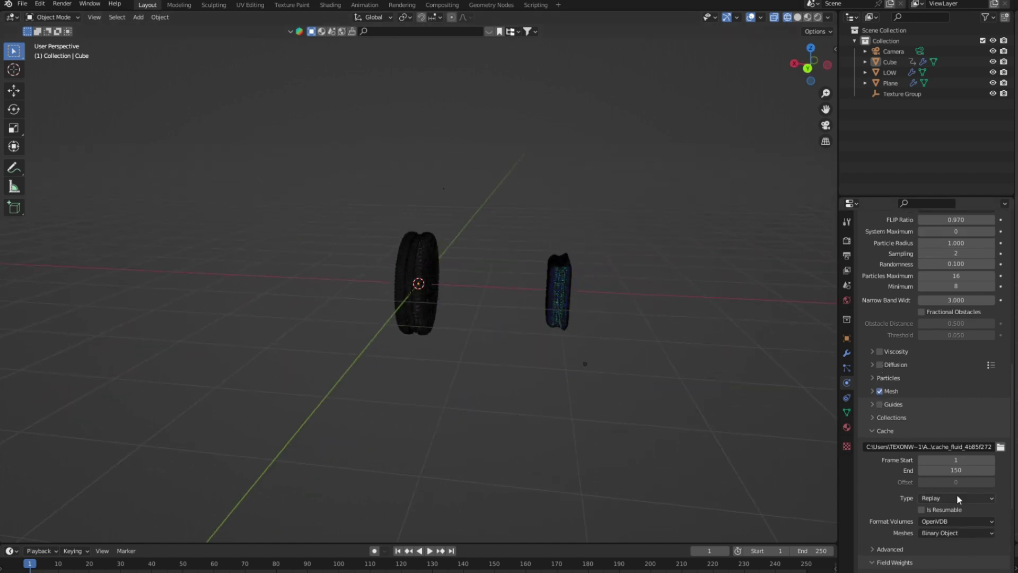
scroll(957, 496, "down", 3)
scroll(953, 502, "down", 3)
scroll(954, 504, "down", 3)
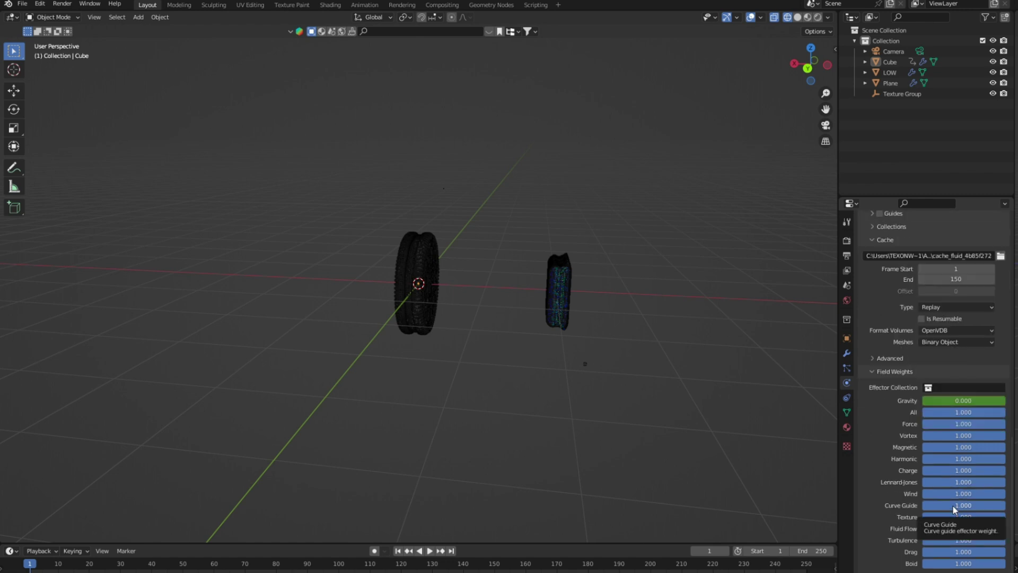
scroll(947, 505, "up", 5)
scroll(953, 506, "up", 5)
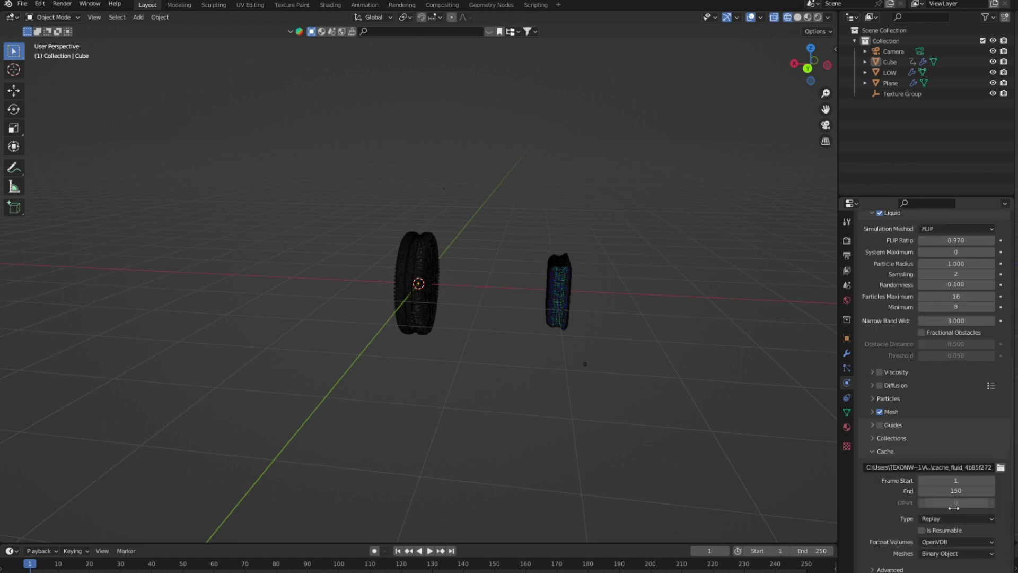
left_click(934, 567)
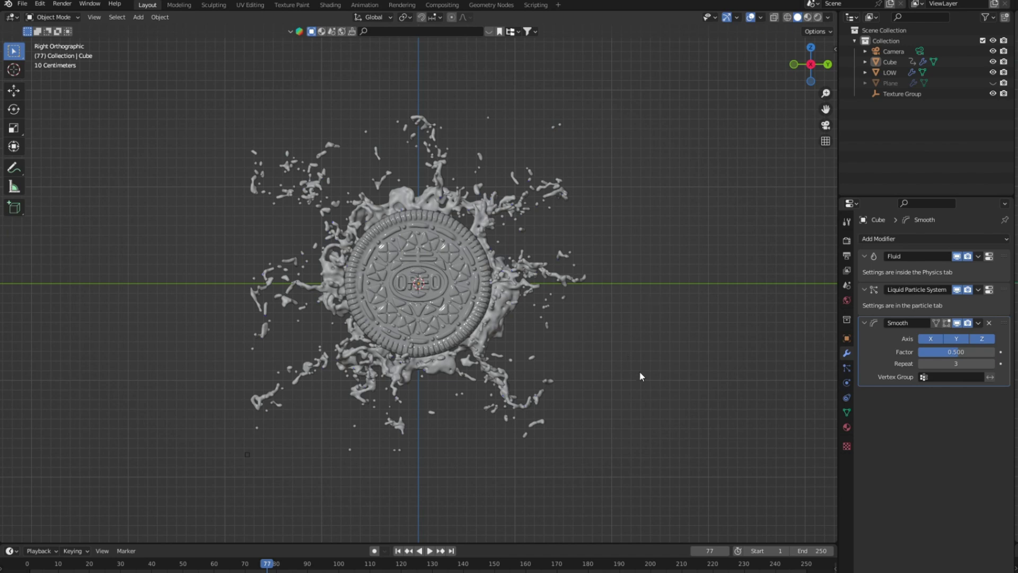
Jump to the first frame and play back the baked, smoothed splash.
left_click(398, 552)
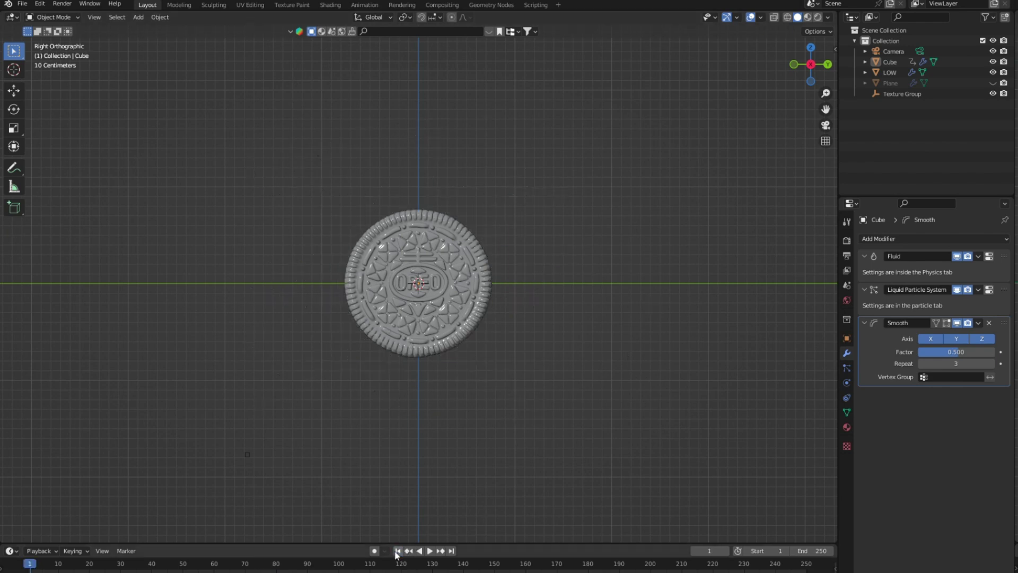
left_click(431, 551)
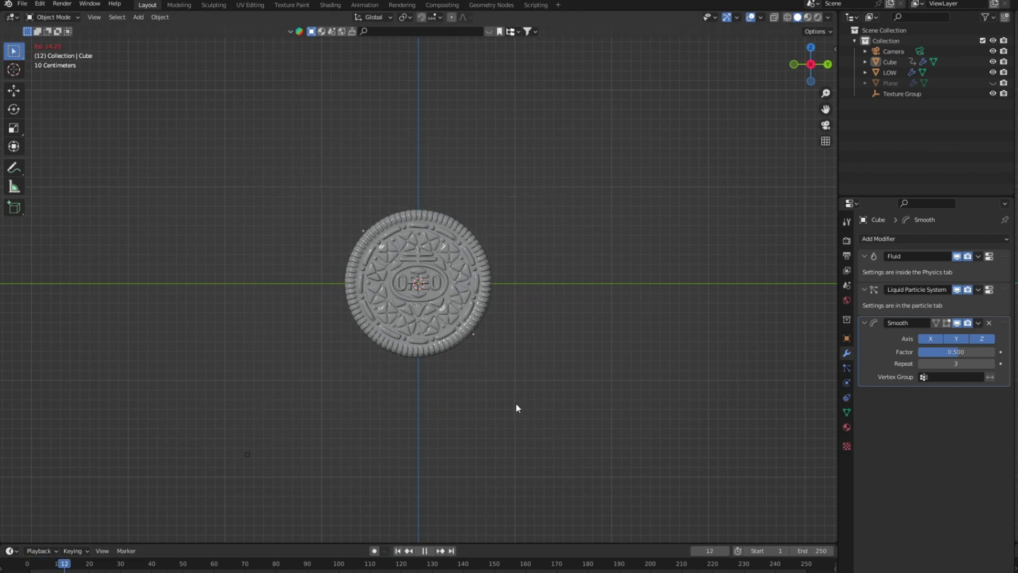